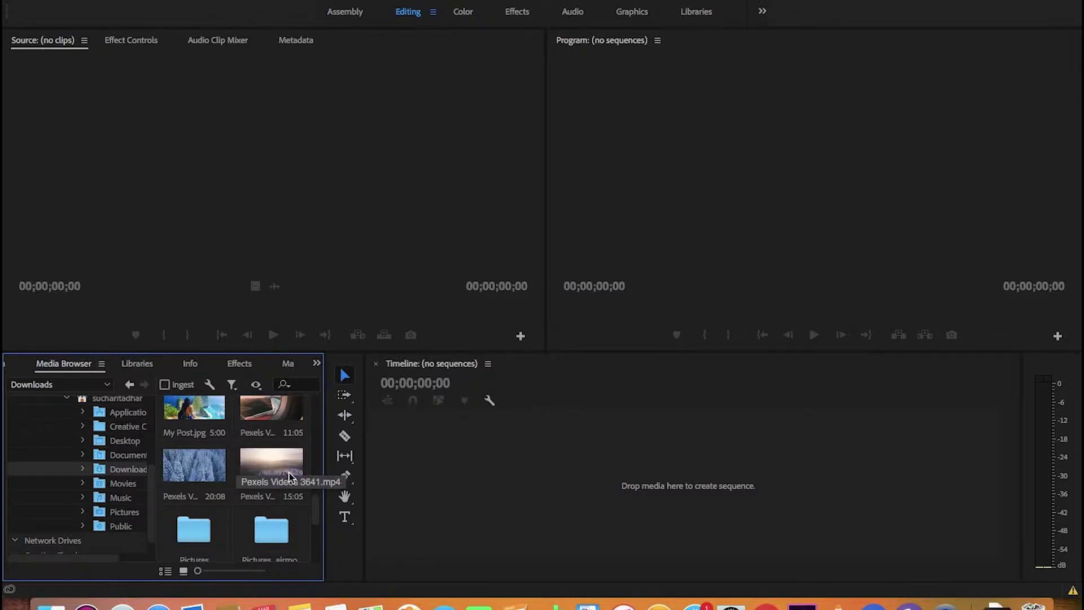
# Create a sequence from the clip Pexels Videos 3641.mp4 and add a text title reading "Canada" over the footage.
pyautogui.moveTo(270, 463); pyautogui.dragTo(426, 486)
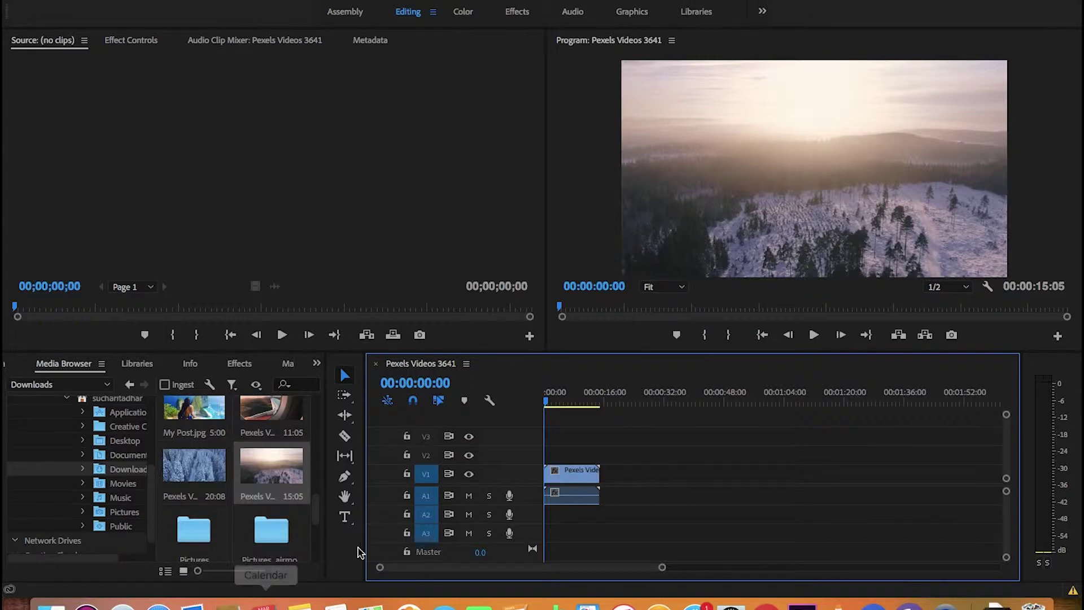
pyautogui.click(345, 518)
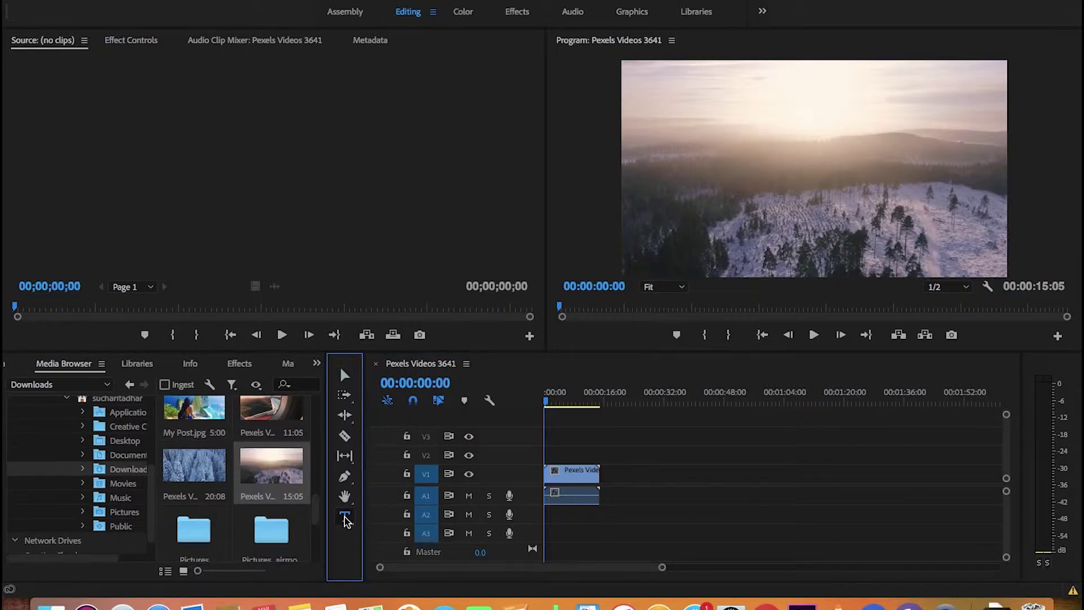
pyautogui.click(734, 164)
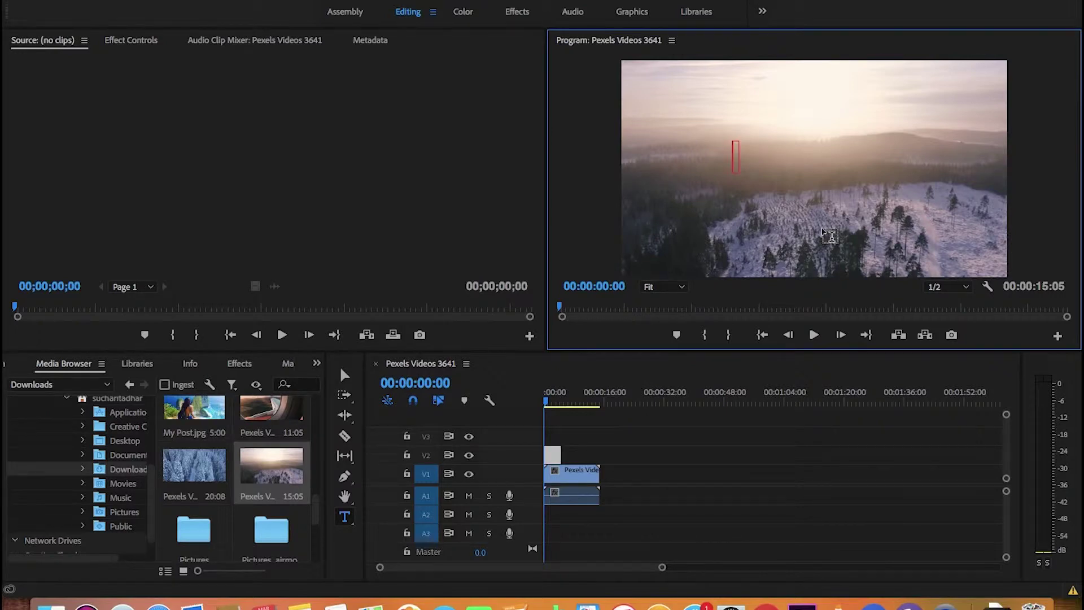
pyautogui.write('CA')
pyautogui.press('BackSpace')
pyautogui.write('anada')
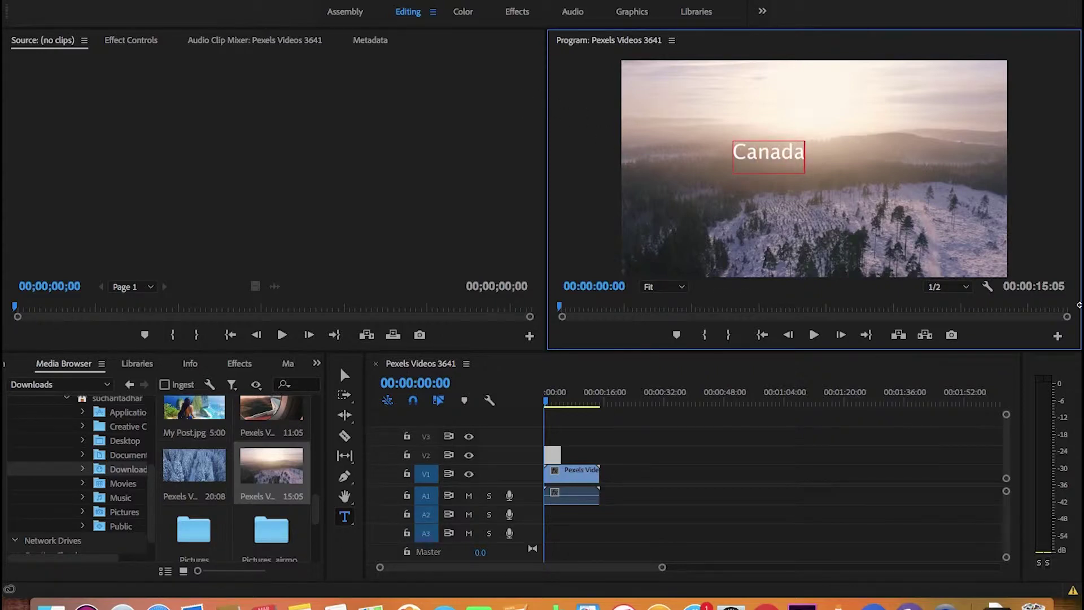
# Change the font of the Canada title to Gloss And Bloom in the Essential Graphics text settings.
pyautogui.moveTo(799, 157); pyautogui.dragTo(734, 158)
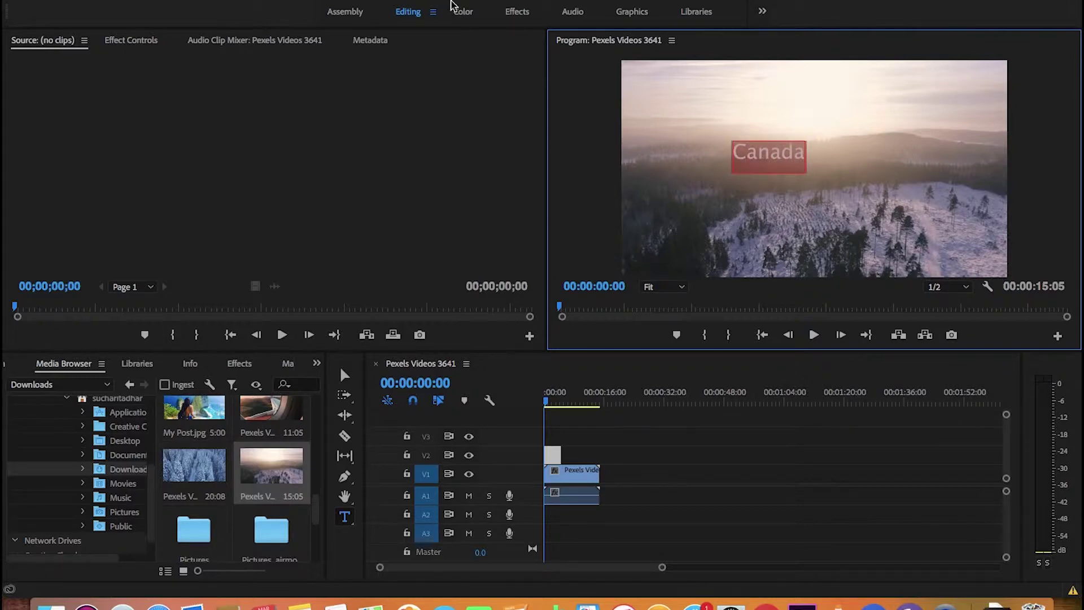
pyautogui.click(510, 14)
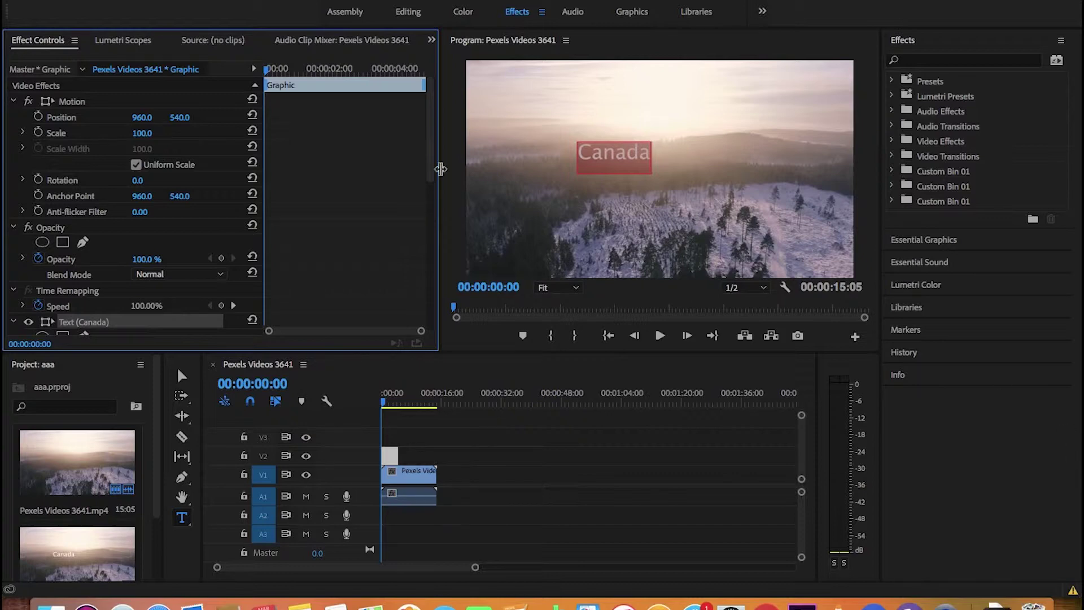
pyautogui.click(923, 240)
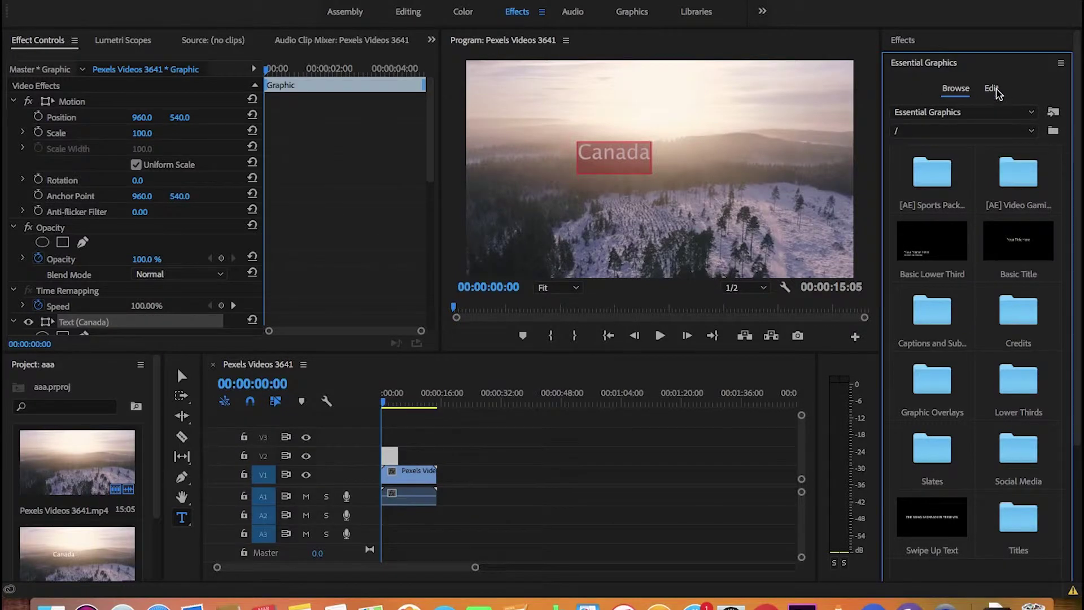
pyautogui.click(992, 89)
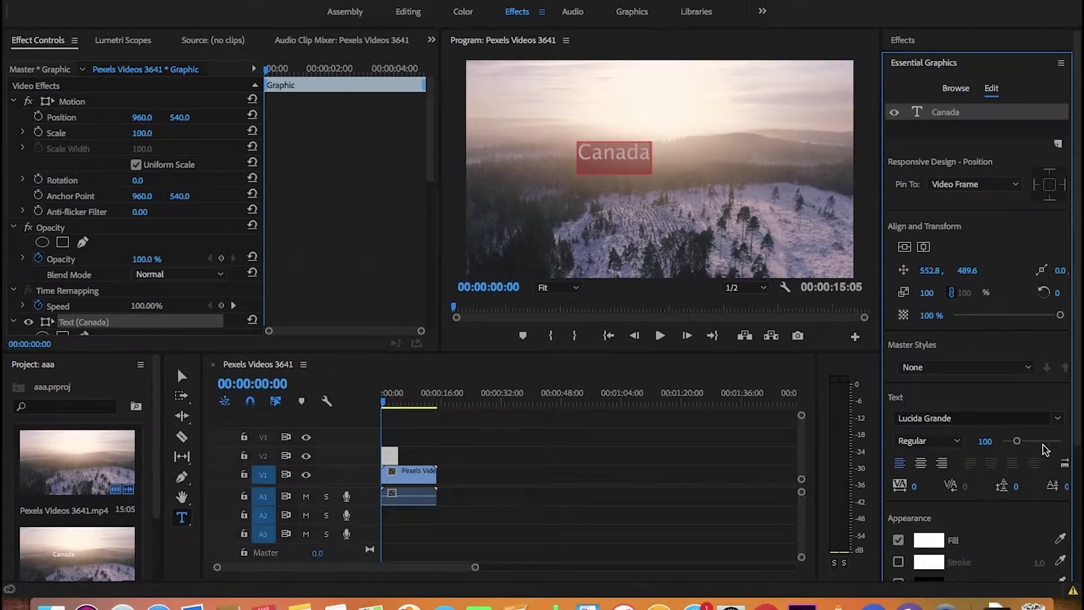
pyautogui.click(1057, 419)
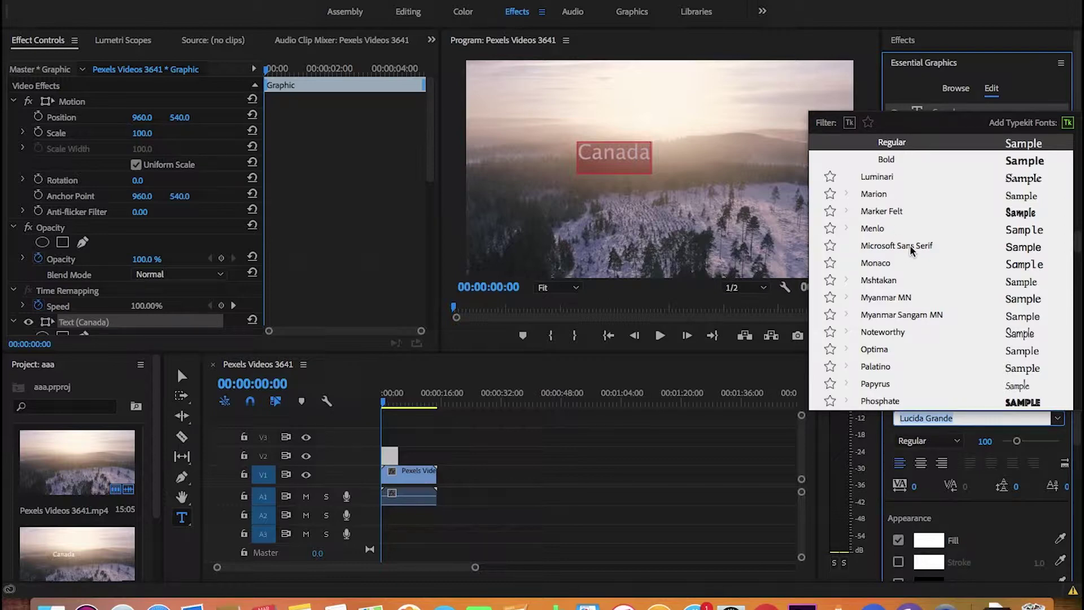
pyautogui.write('gloss')
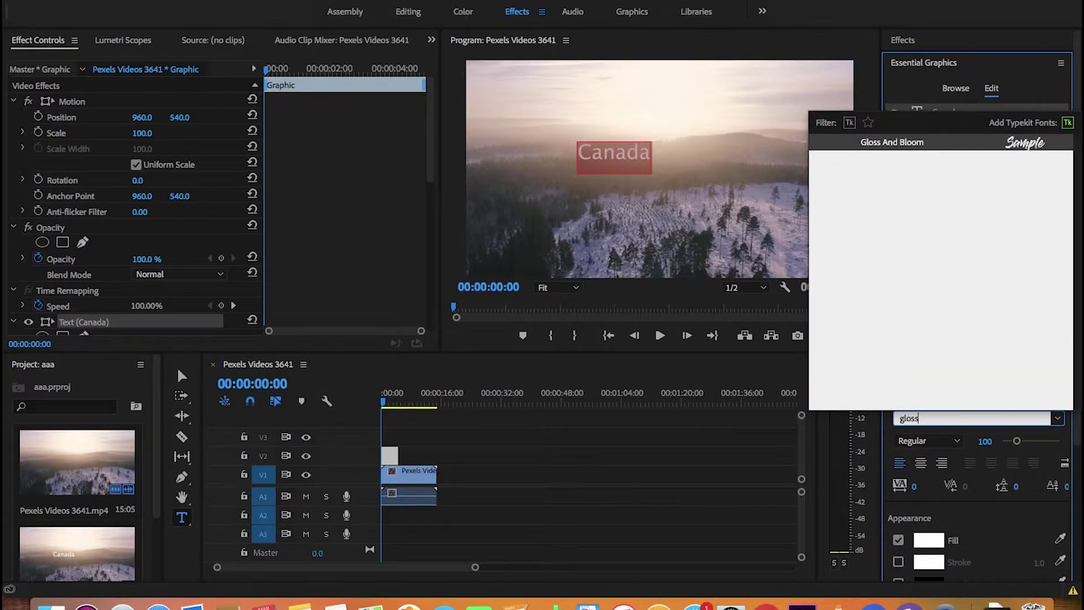
pyautogui.click(893, 142)
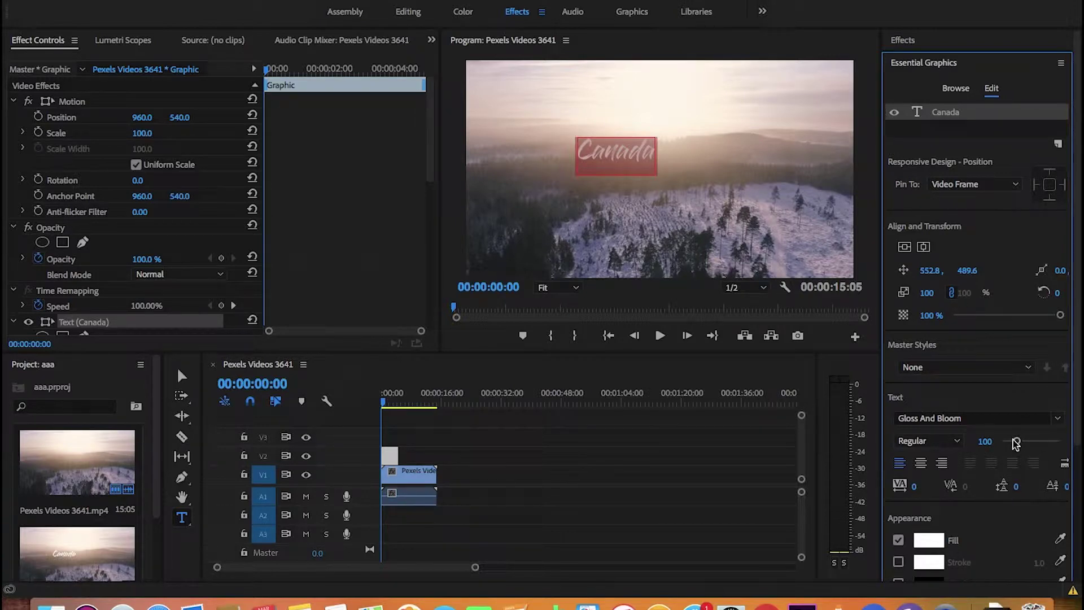
# Enlarge the Canada text to a font size of 262 and centre it vertically and horizontally in the frame.
pyautogui.moveTo(1019, 446); pyautogui.dragTo(1042, 446)
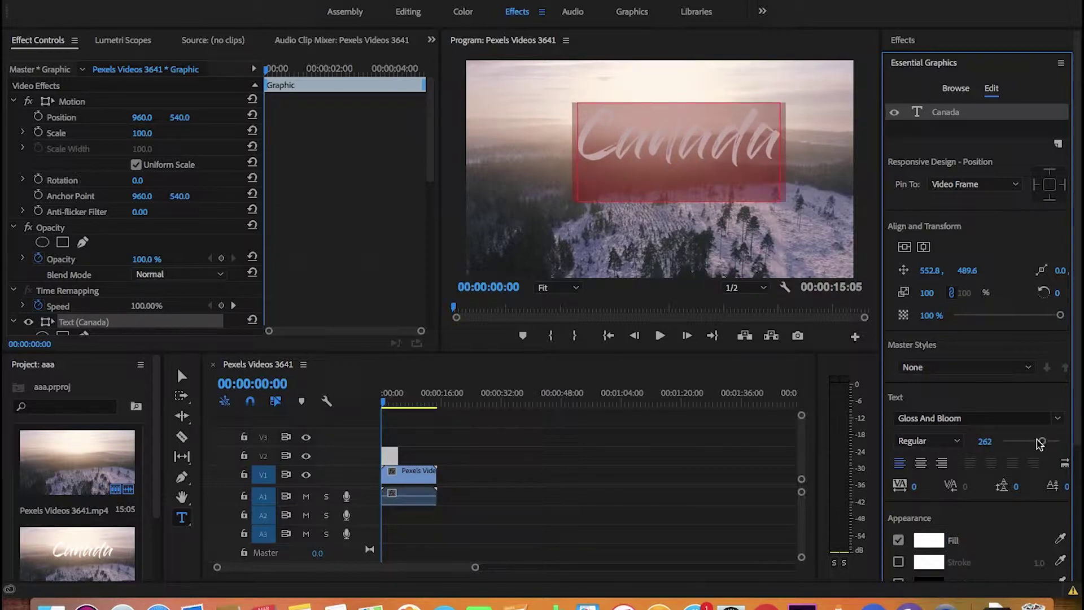
pyautogui.click(904, 247)
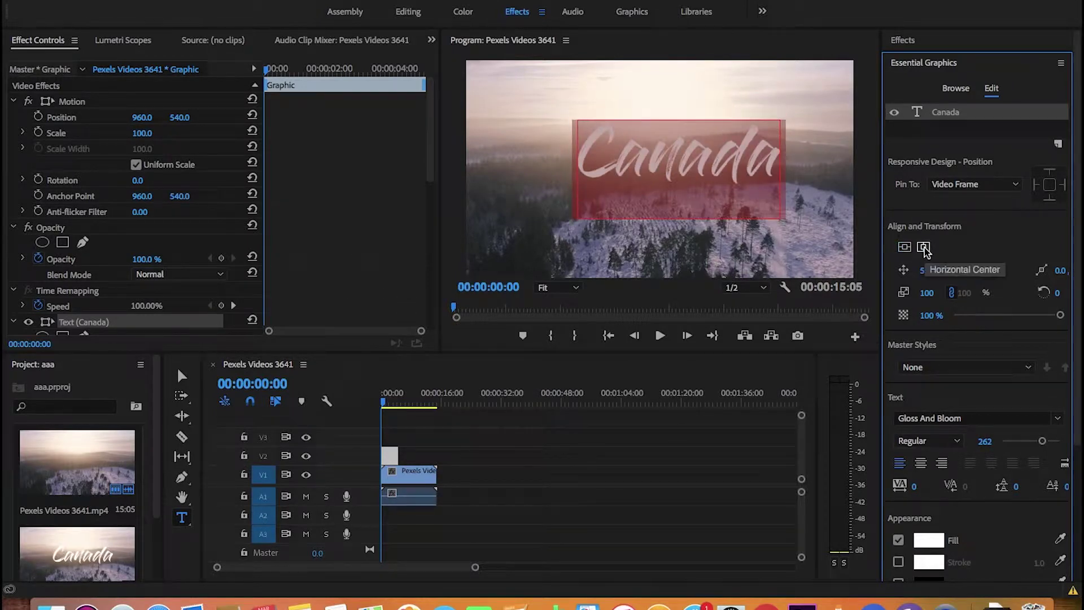
pyautogui.click(924, 249)
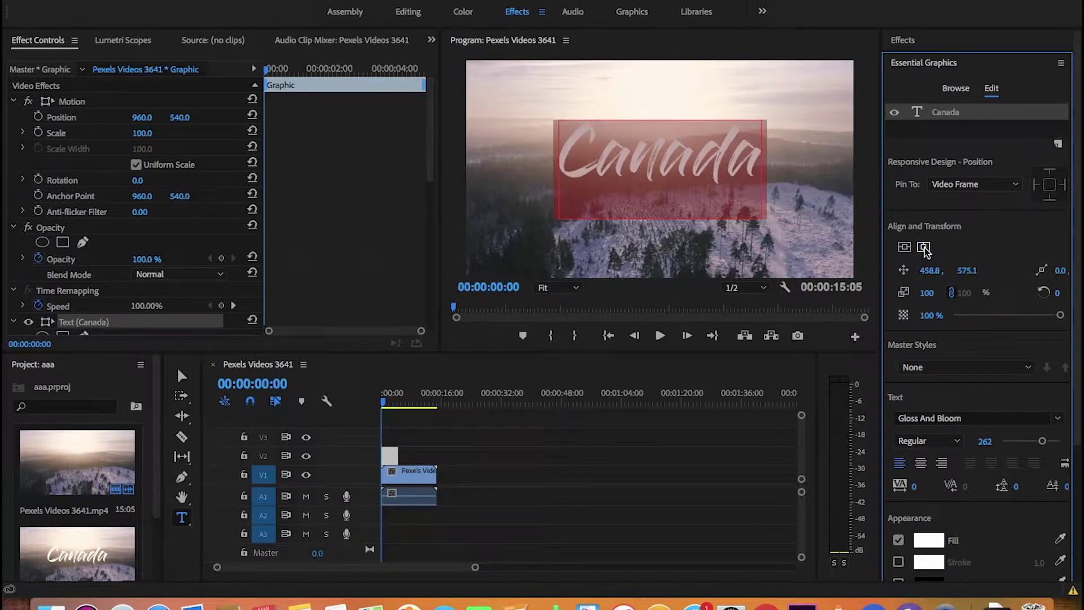
pyautogui.click(775, 198)
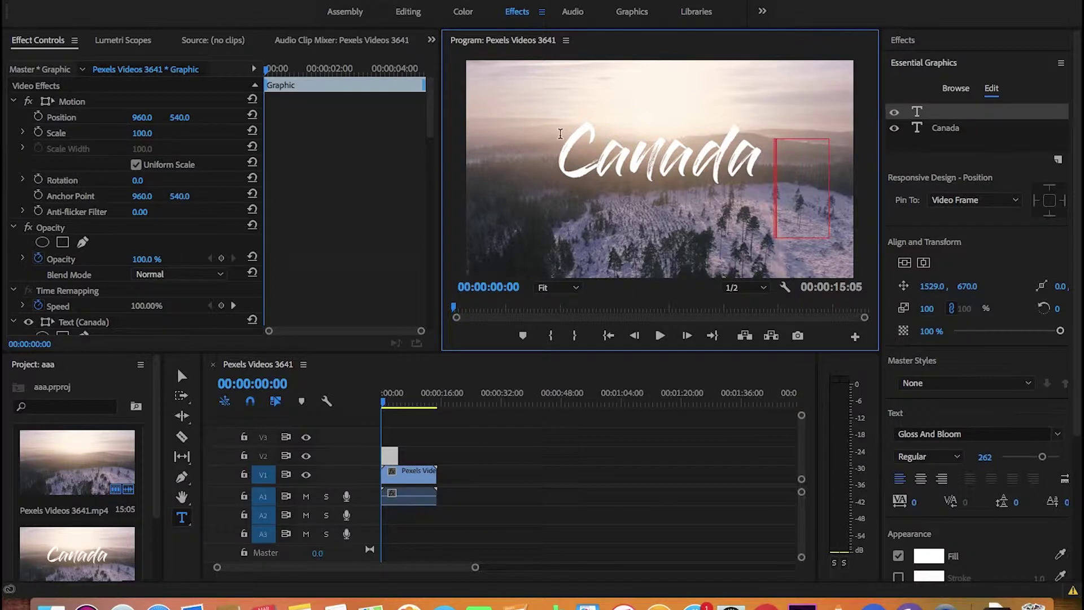
# Extend the title graphic on V2 to the end of the video clip and set the program preview zoom to 50%.
pyautogui.click(395, 457)
pyautogui.moveTo(395, 457); pyautogui.dragTo(436, 457)
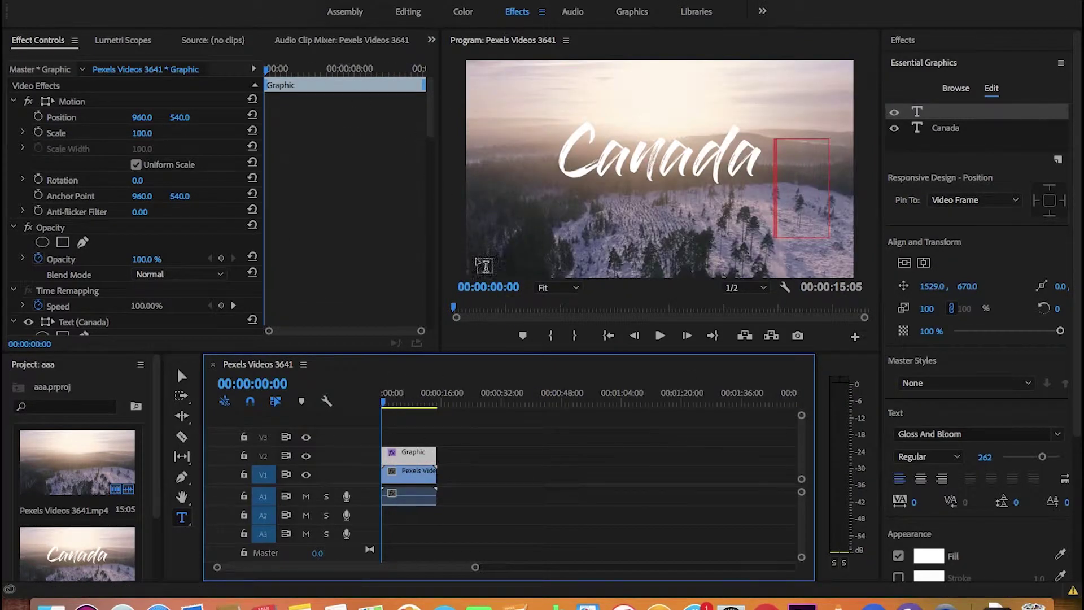
pyautogui.click(574, 288)
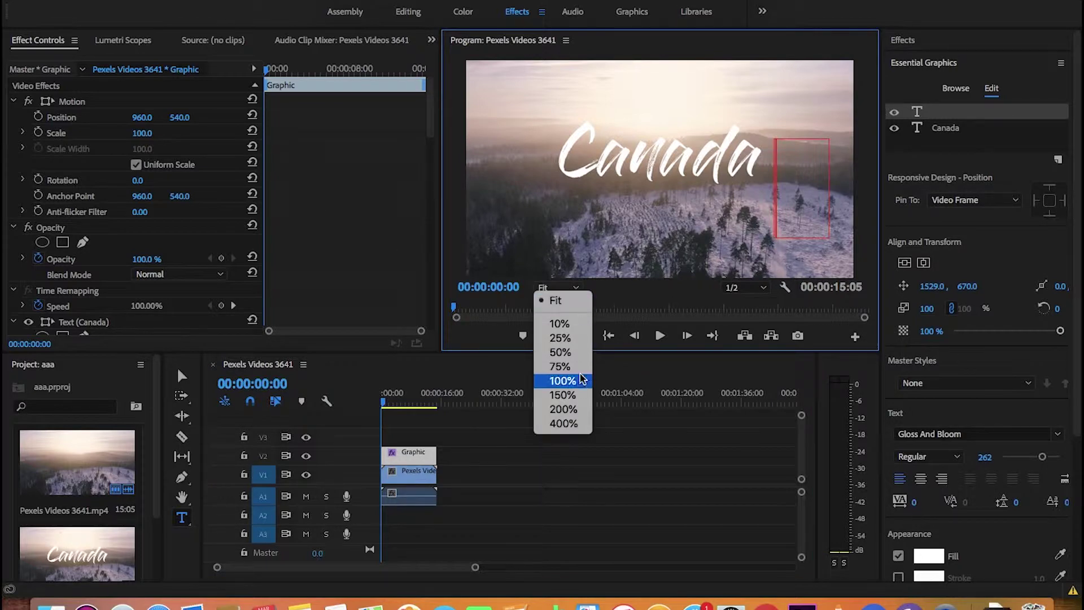
pyautogui.click(560, 353)
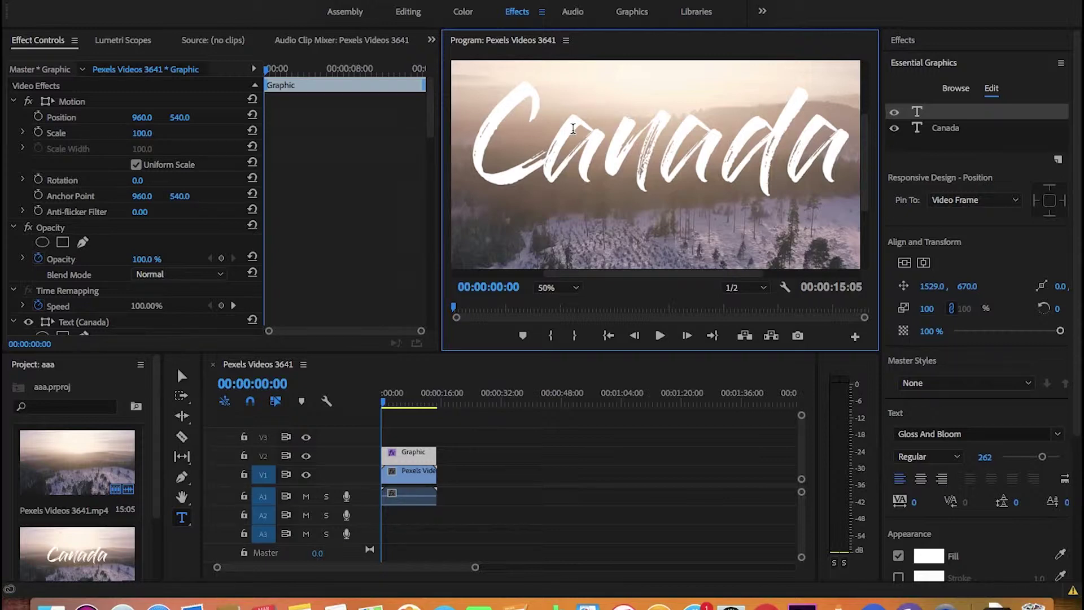
# Find the Write-on video effect and apply it to the title graphic on V2.
pyautogui.click(408, 11)
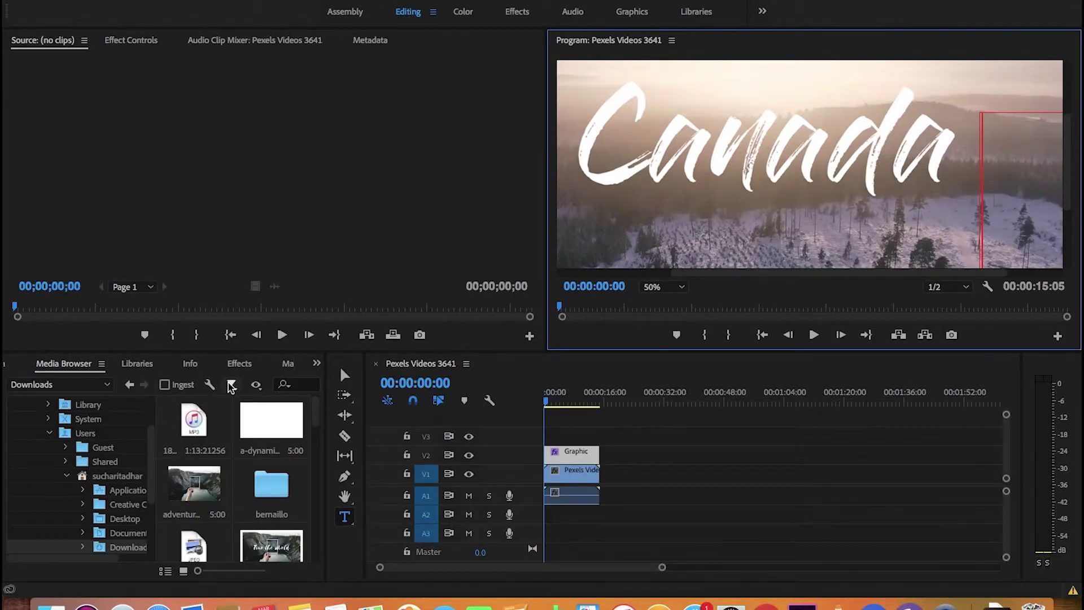
pyautogui.click(239, 363)
pyautogui.click(77, 386)
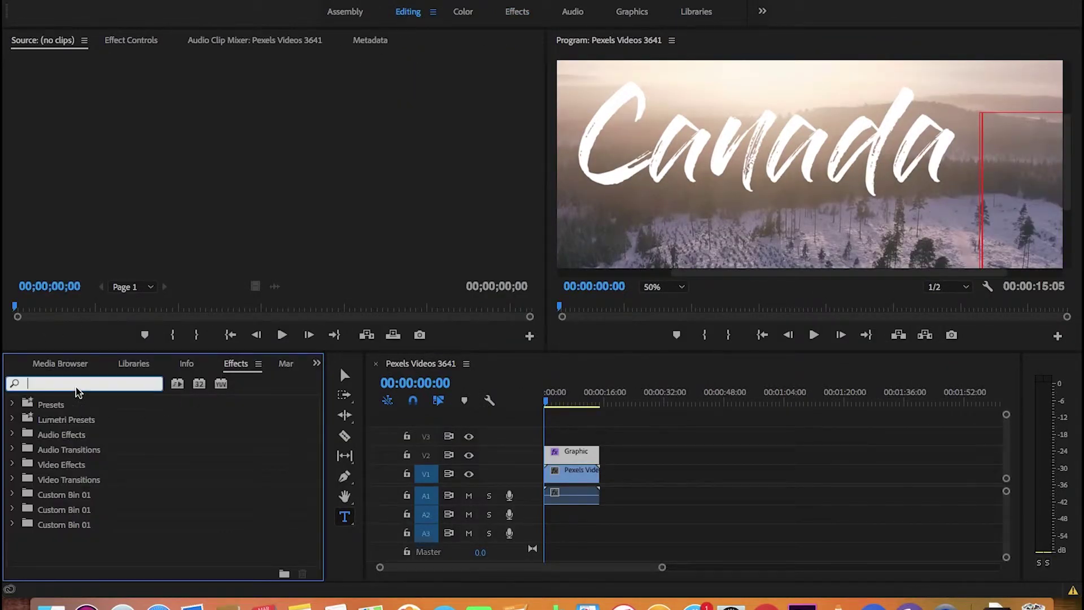
pyautogui.write('write')
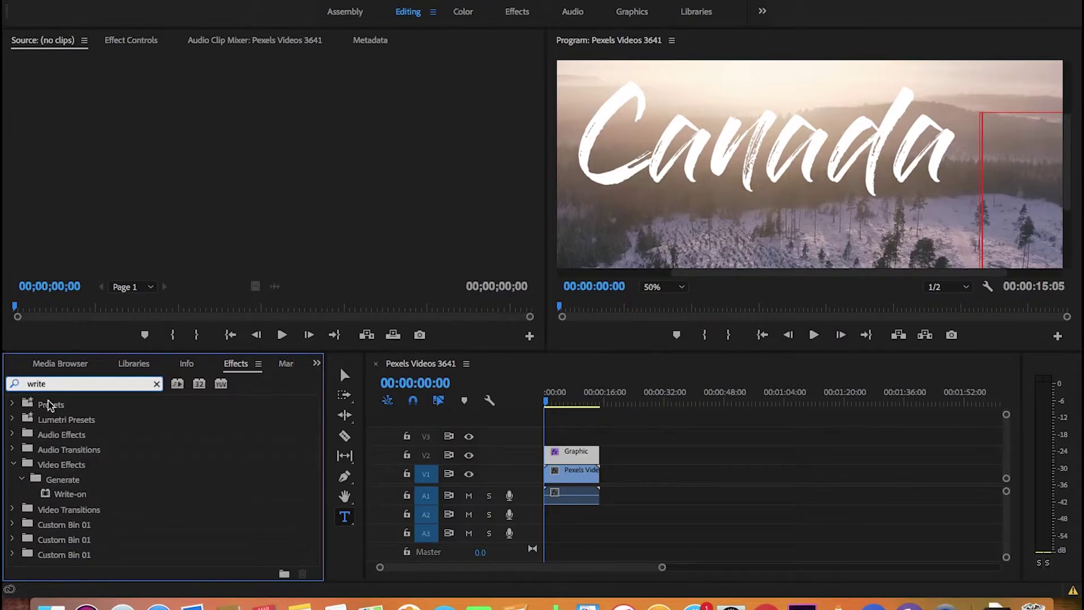
pyautogui.click(72, 497)
pyautogui.moveTo(73, 497); pyautogui.dragTo(577, 456)
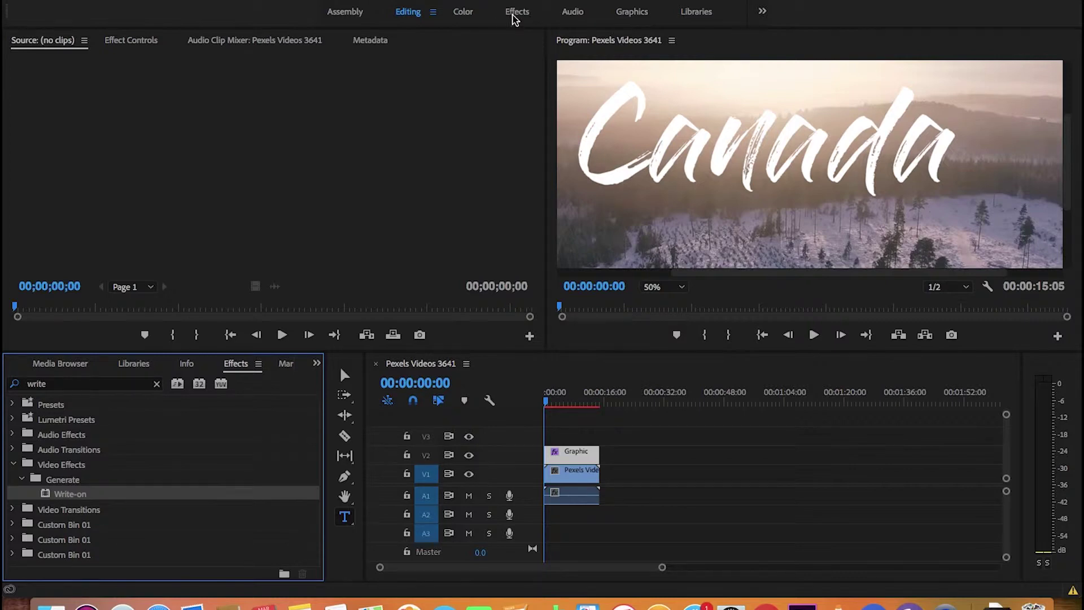
# Set the Write-on brush colour to red and its brush size to 35.
pyautogui.click(515, 12)
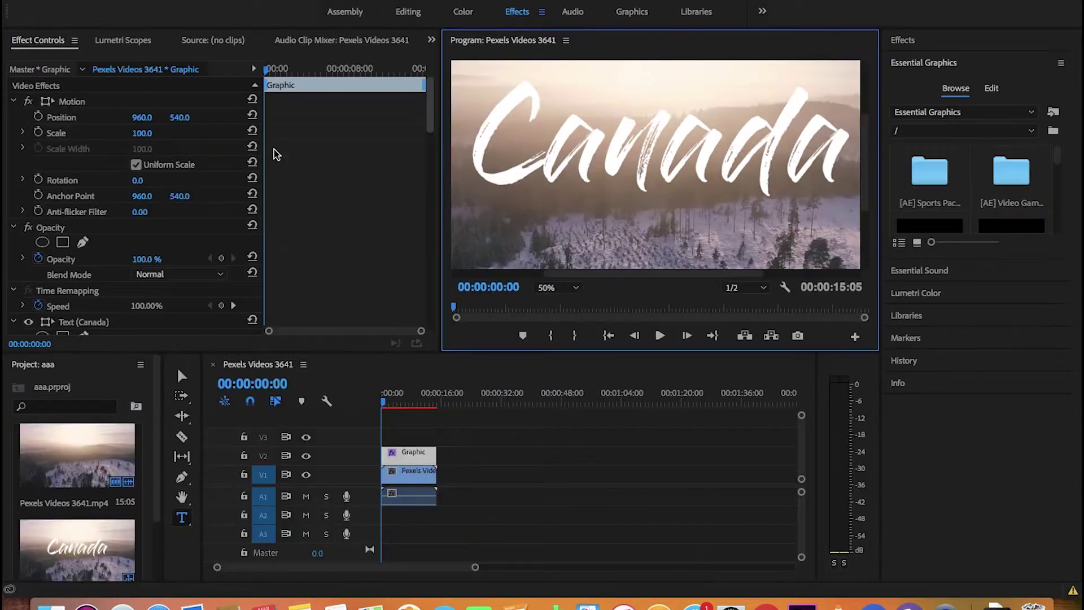
pyautogui.moveTo(432, 113); pyautogui.dragTo(429, 319)
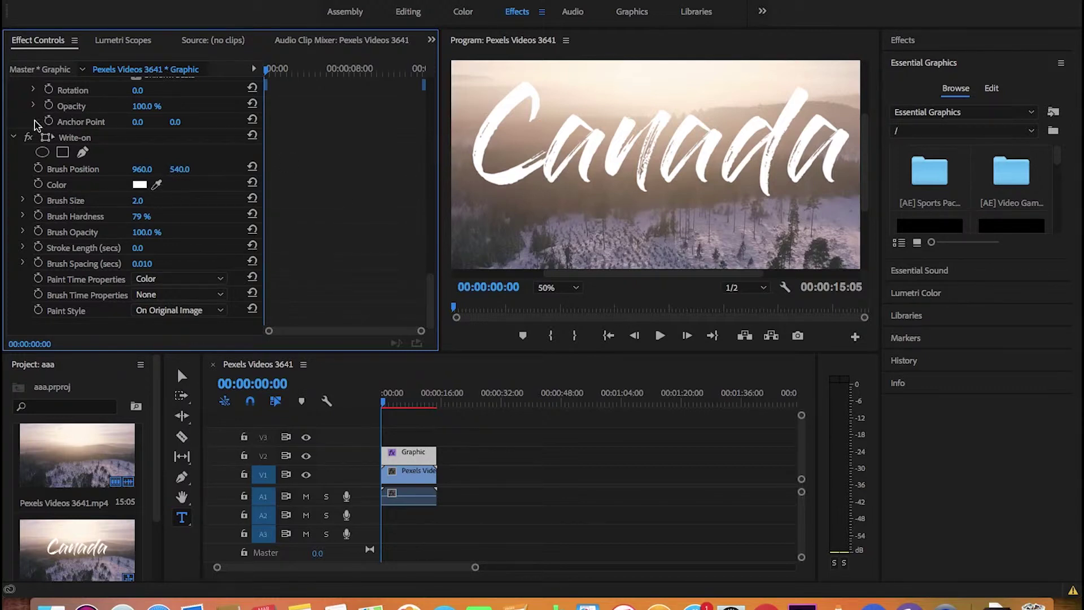
pyautogui.click(140, 185)
pyautogui.moveTo(524, 293); pyautogui.dragTo(540, 294)
pyautogui.click(702, 111)
pyautogui.click(139, 202)
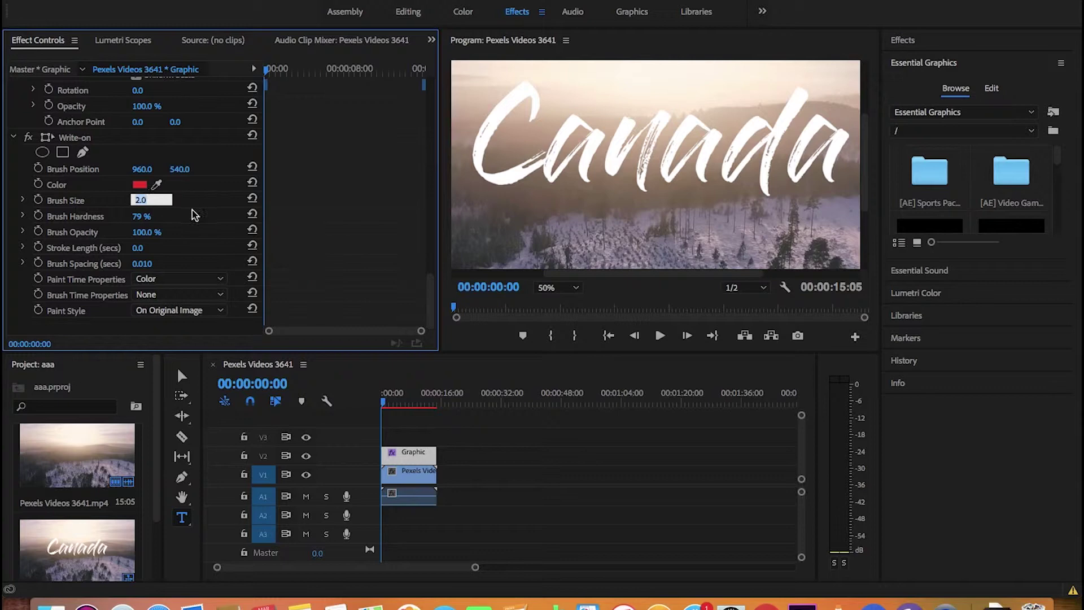
pyautogui.write('35')
pyautogui.press('Return')
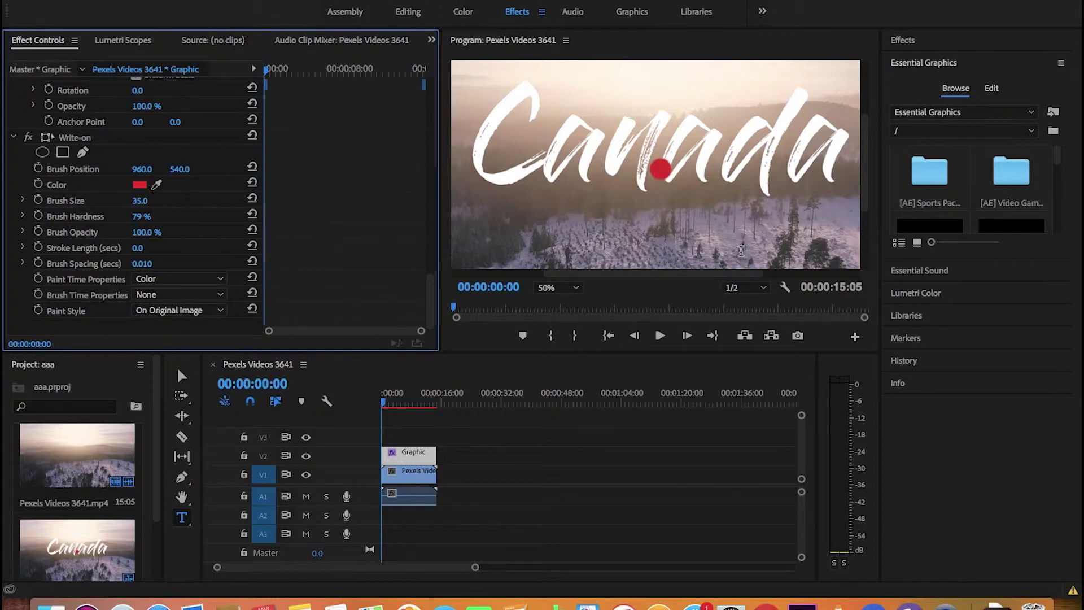
# Set the Write-on brush hardness to 100%, stroke length to 100 seconds and brush spacing to 0.005 seconds.
pyautogui.click(866, 168)
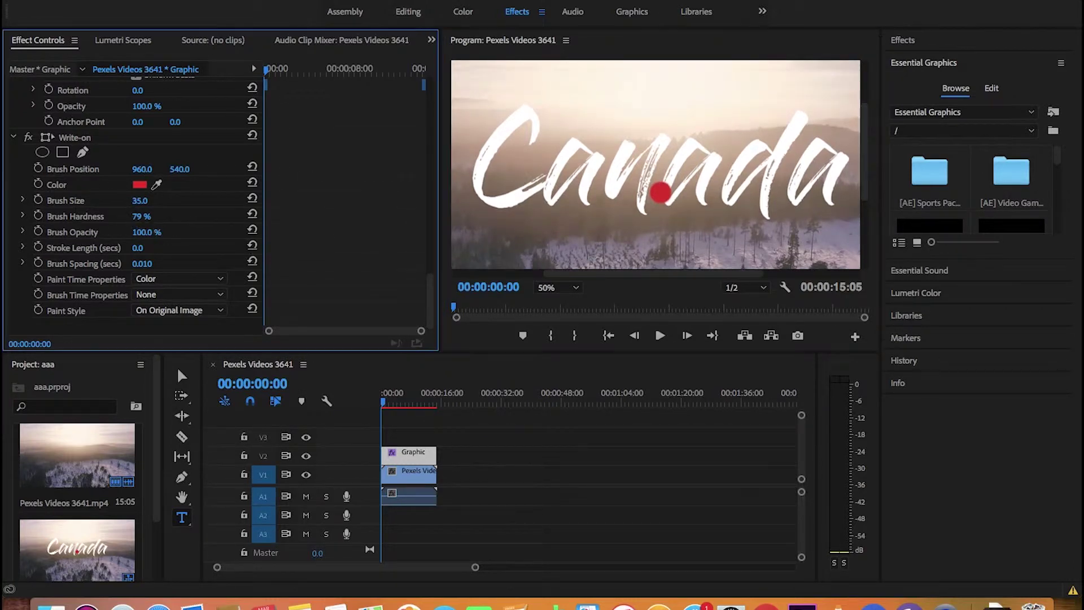
pyautogui.click(140, 216)
pyautogui.write('100')
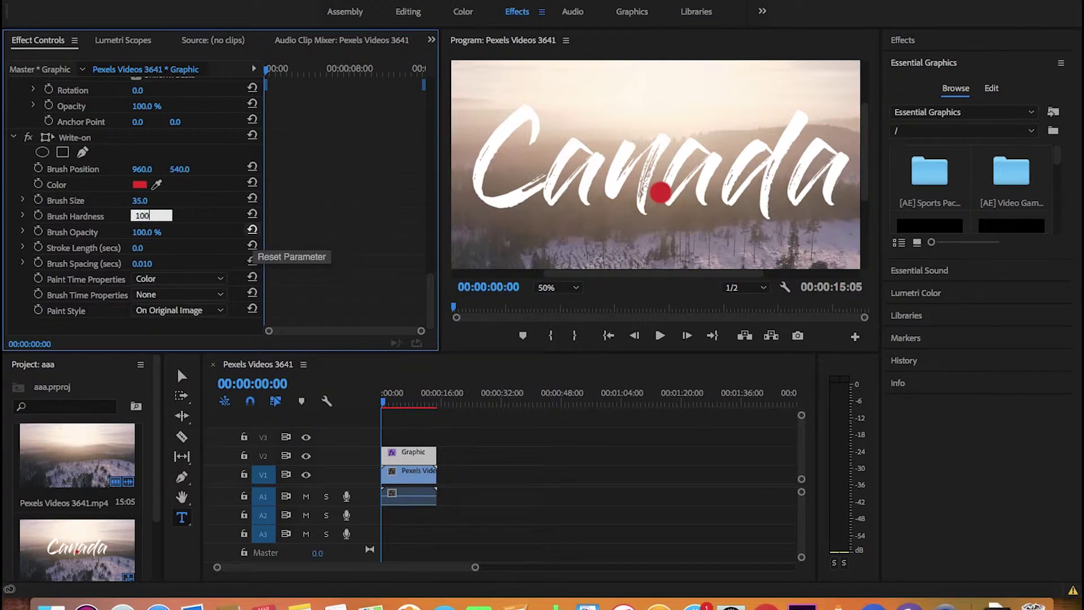
pyautogui.press('Return')
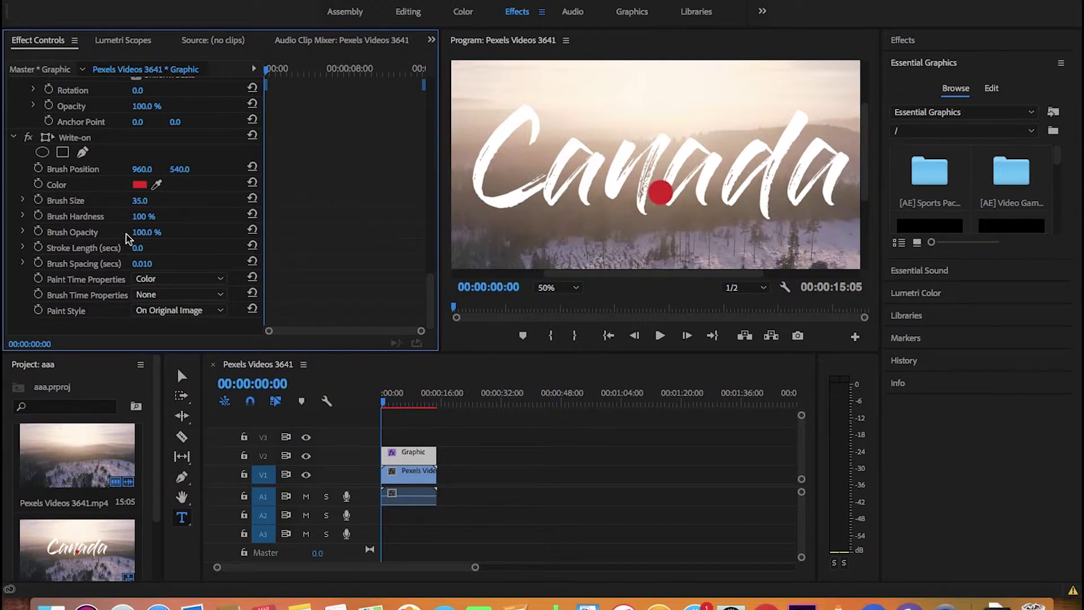
pyautogui.click(137, 248)
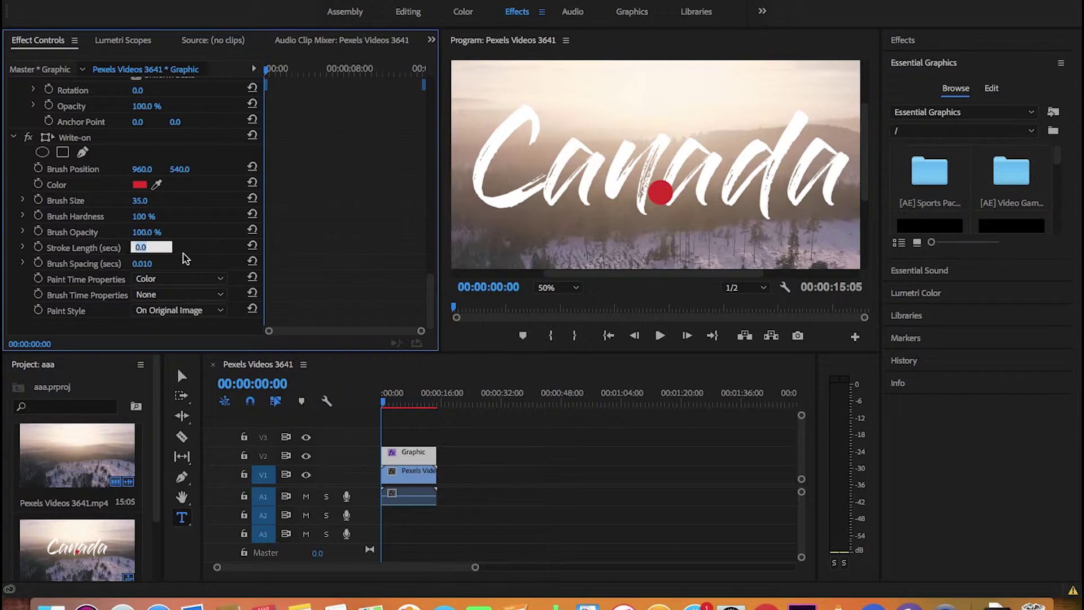
pyautogui.write('100')
# Select the Write-on effect on the title graphic and move its brush onto the letter C, at about 602, 452.
pyautogui.click(415, 472)
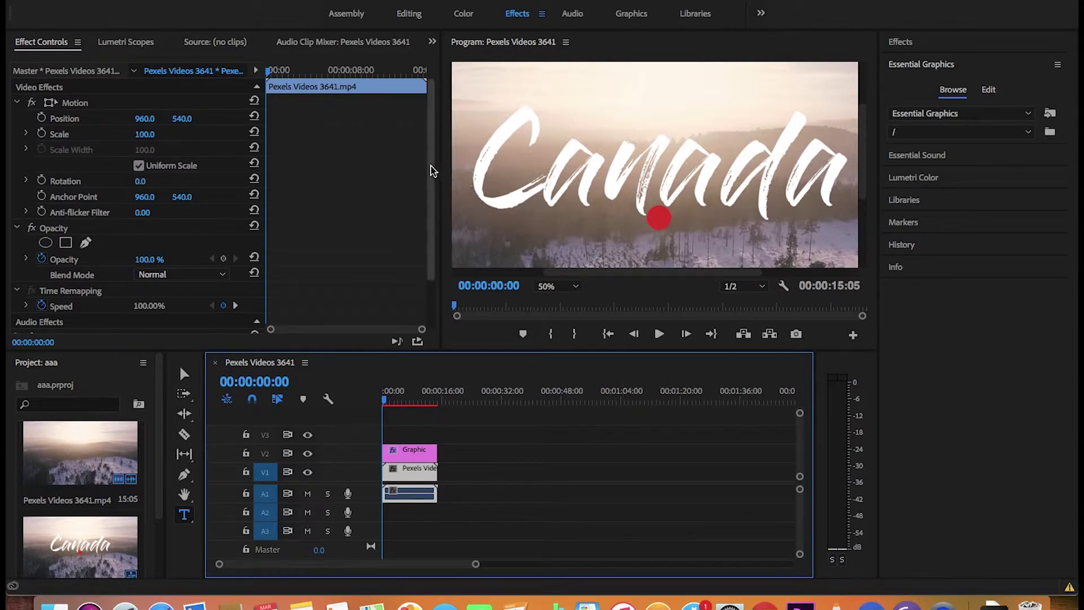
pyautogui.moveTo(431, 169); pyautogui.dragTo(425, 256)
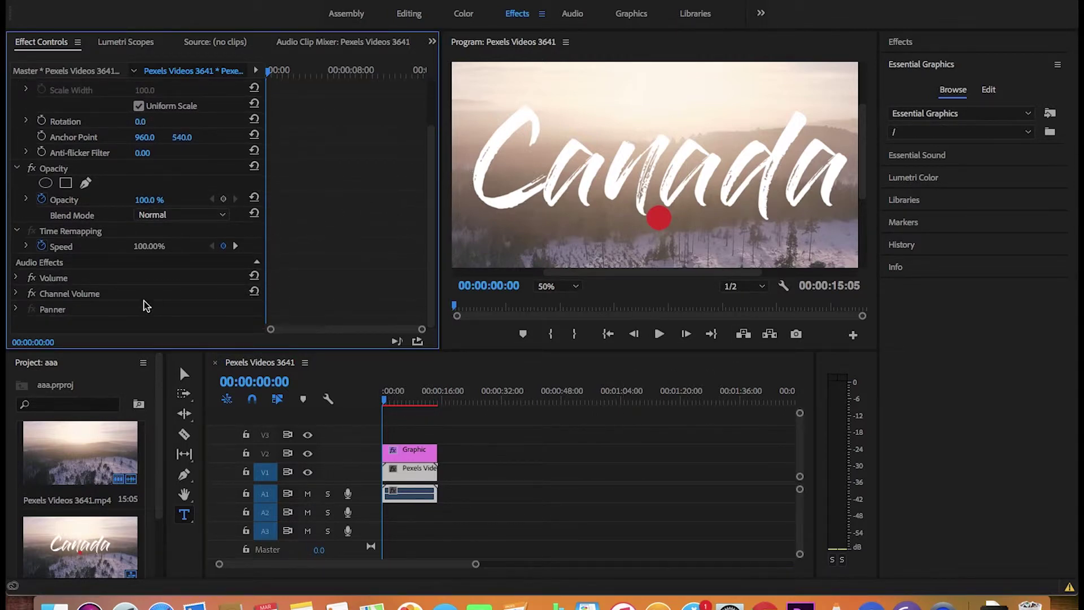
pyautogui.click(410, 451)
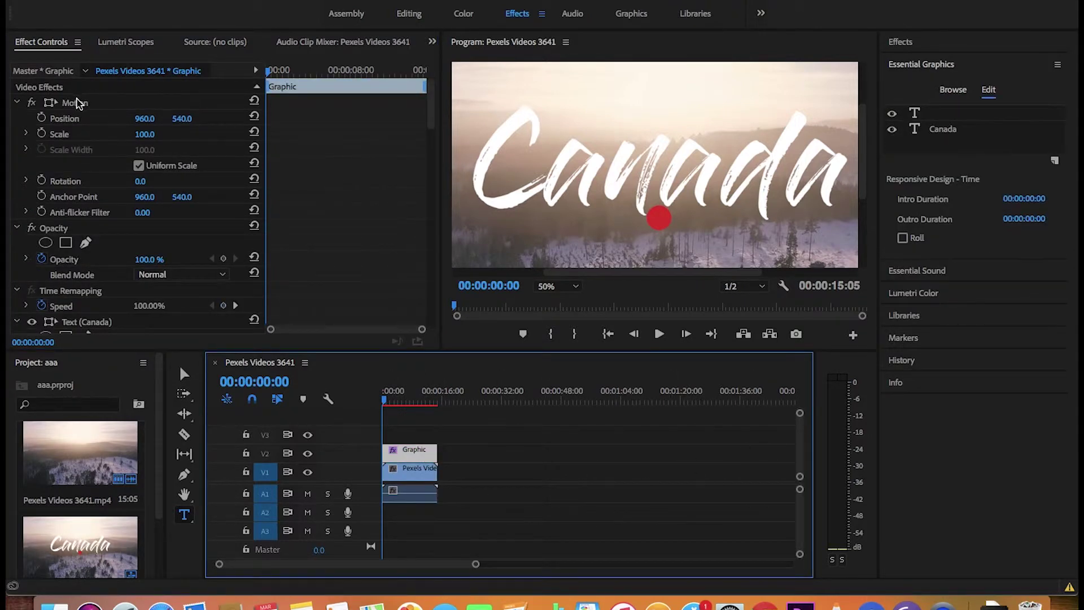
pyautogui.moveTo(428, 128); pyautogui.dragTo(426, 308)
pyautogui.click(105, 180)
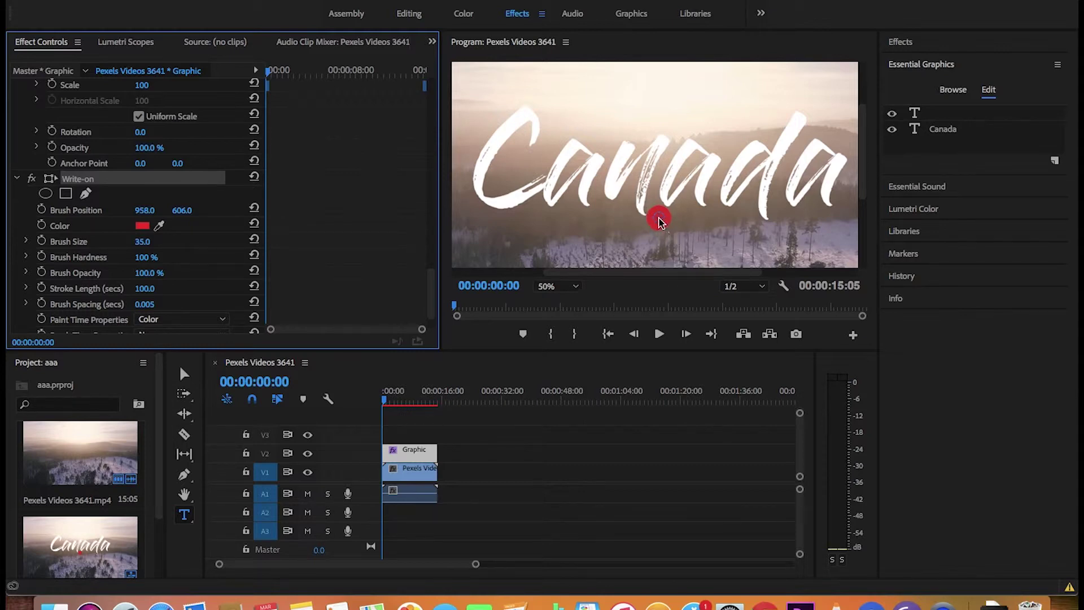
pyautogui.moveTo(655, 217); pyautogui.dragTo(526, 163)
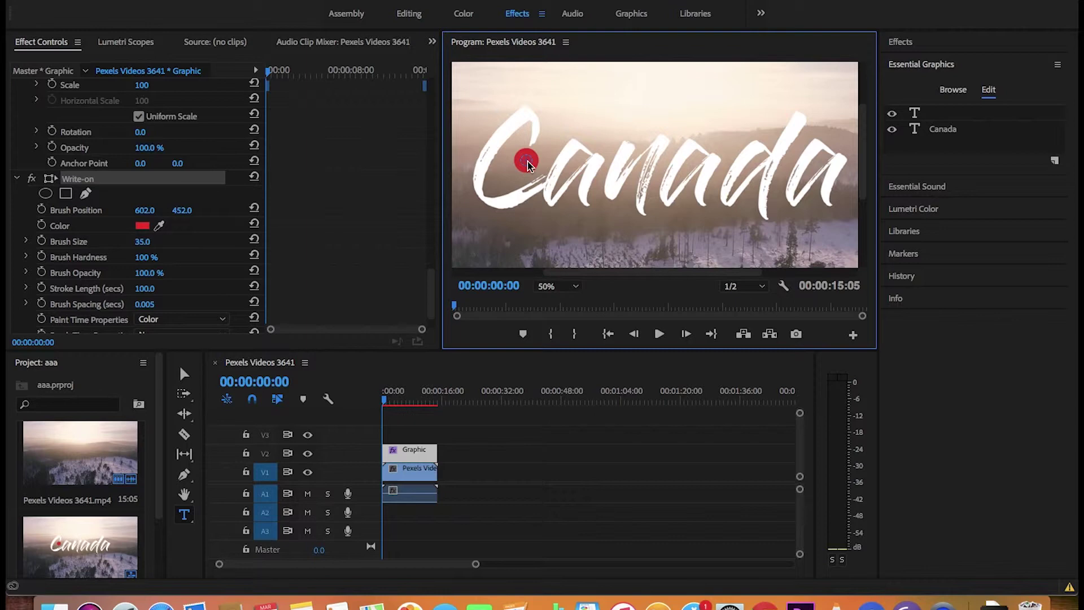
# Start keyframing the Write-on brush position on the title graphic at 00:00:00:00.
pyautogui.click(76, 209)
pyautogui.scroll(-2, 76, 209)
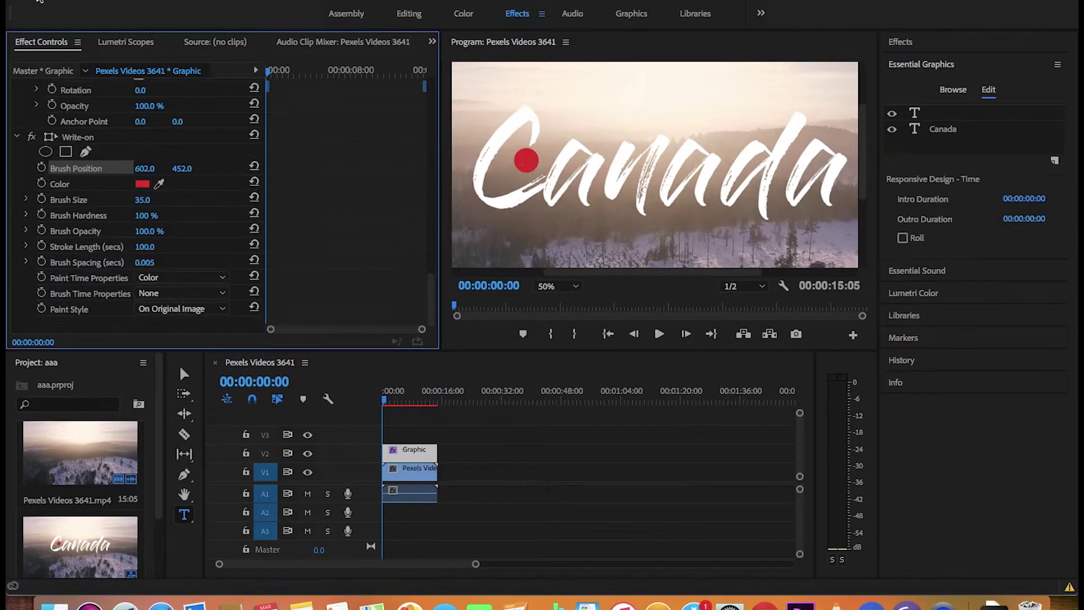
pyautogui.click(74, 139)
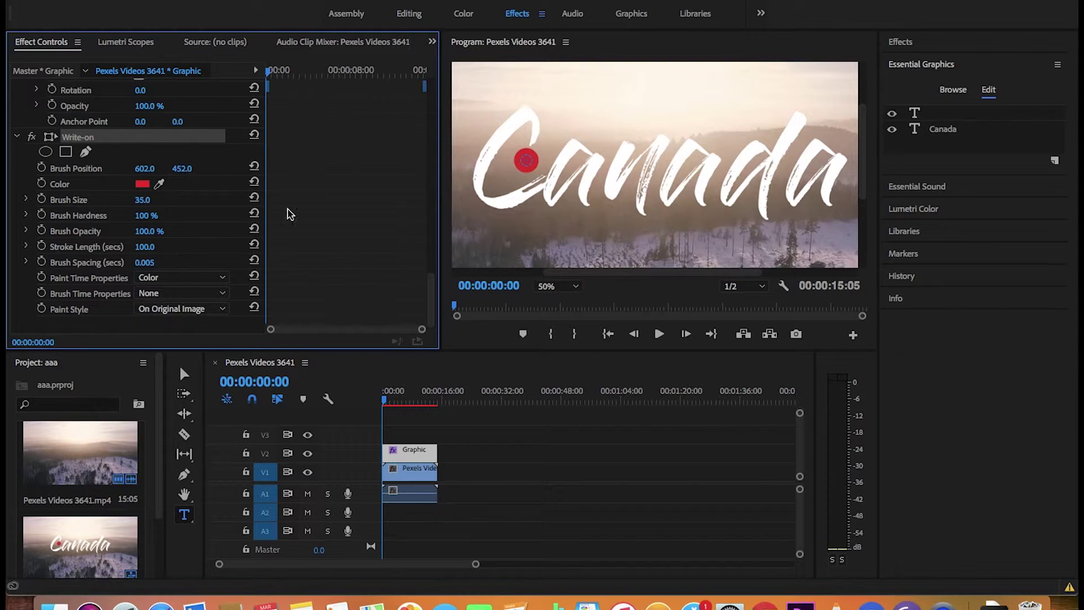
pyautogui.click(42, 168)
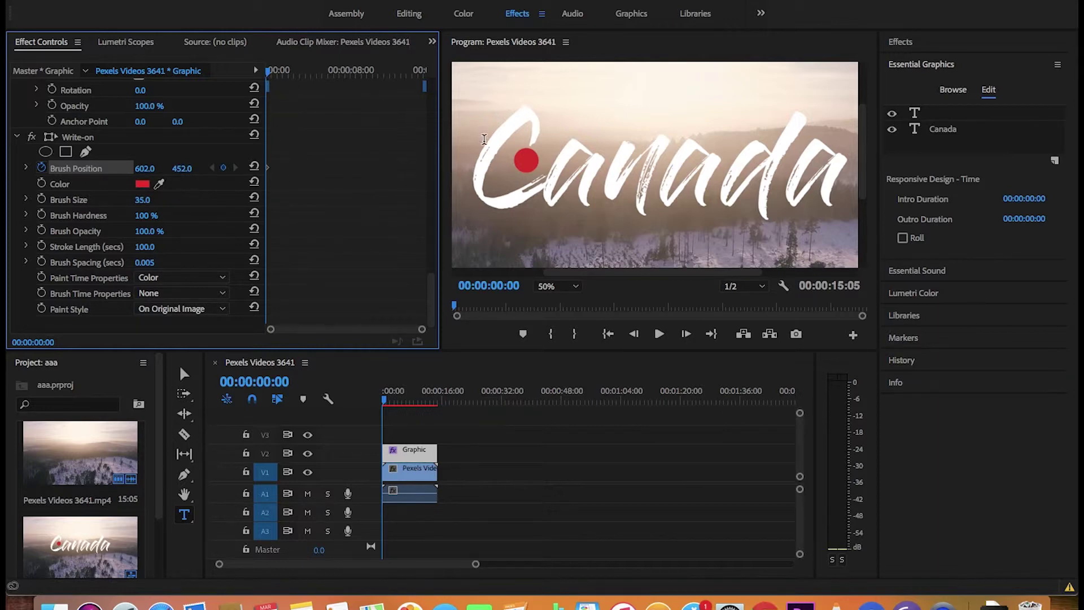
# Trace the whole Canada lettering with the Write-on brush, advancing a few frames between positions, from the C to the end of the last a.
pyautogui.click(186, 150)
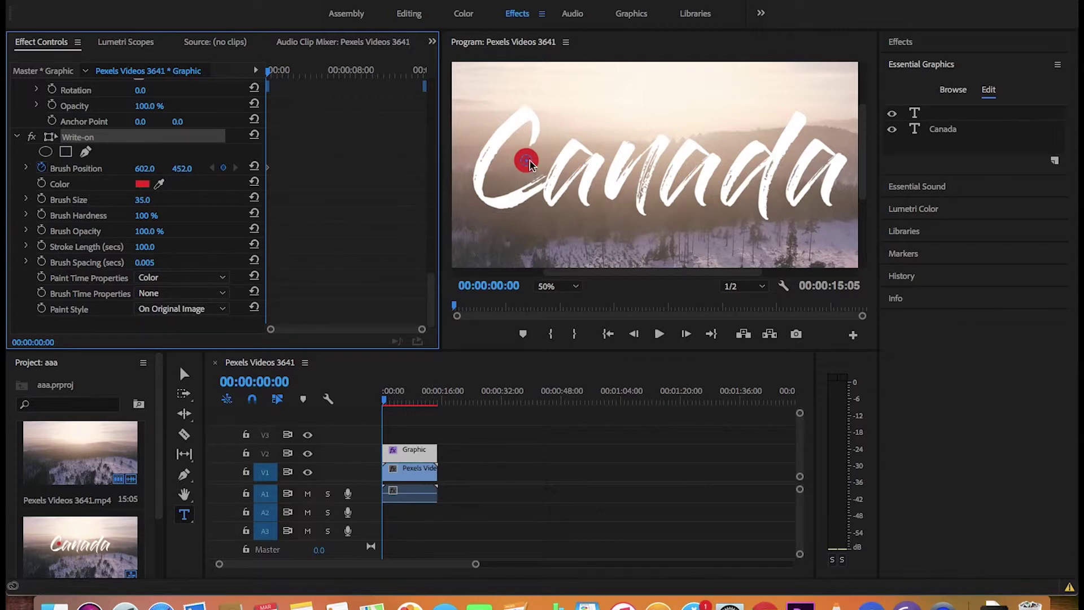
pyautogui.press('Right')
pyautogui.moveTo(529, 161); pyautogui.dragTo(536, 138)
pyautogui.press('Right')
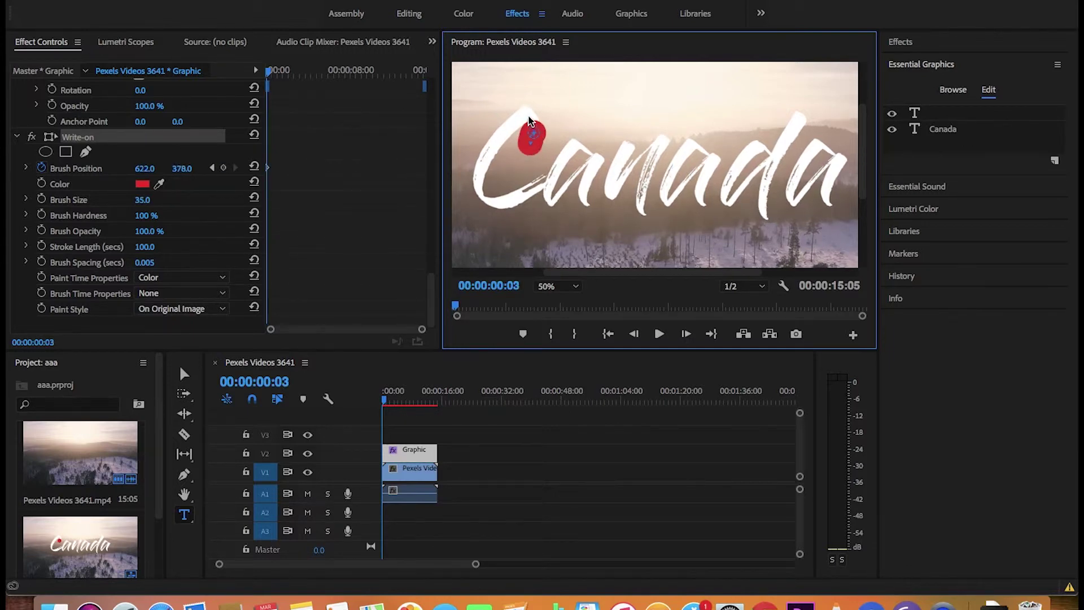
pyautogui.press('Right')
pyautogui.moveTo(531, 125)
pyautogui.mouseDown()
pyautogui.moveTo(515, 125)
pyautogui.moveTo(515, 113)
pyautogui.moveTo(480, 169)
pyautogui.moveTo(488, 205)
pyautogui.moveTo(528, 195)
pyautogui.moveTo(576, 138)
pyautogui.moveTo(552, 203)
pyautogui.moveTo(601, 149)
pyautogui.moveTo(598, 180)
pyautogui.moveTo(573, 202)
pyautogui.moveTo(624, 144)
pyautogui.moveTo(638, 186)
pyautogui.moveTo(615, 180)
pyautogui.moveTo(607, 201)
pyautogui.moveTo(663, 145)
pyautogui.moveTo(639, 210)
pyautogui.moveTo(685, 143)
pyautogui.moveTo(679, 193)
pyautogui.moveTo(713, 144)
pyautogui.moveTo(705, 201)
pyautogui.moveTo(695, 148)
pyautogui.moveTo(705, 212)
pyautogui.moveTo(757, 151)
pyautogui.moveTo(773, 159)
pyautogui.moveTo(728, 202)
pyautogui.moveTo(751, 184)
pyautogui.moveTo(792, 126)
pyautogui.moveTo(764, 213)
pyautogui.moveTo(750, 172)
pyautogui.moveTo(813, 155)
pyautogui.moveTo(823, 170)
pyautogui.moveTo(792, 204)
pyautogui.moveTo(837, 161)
pyautogui.moveTo(832, 189)
pyautogui.mouseUp()
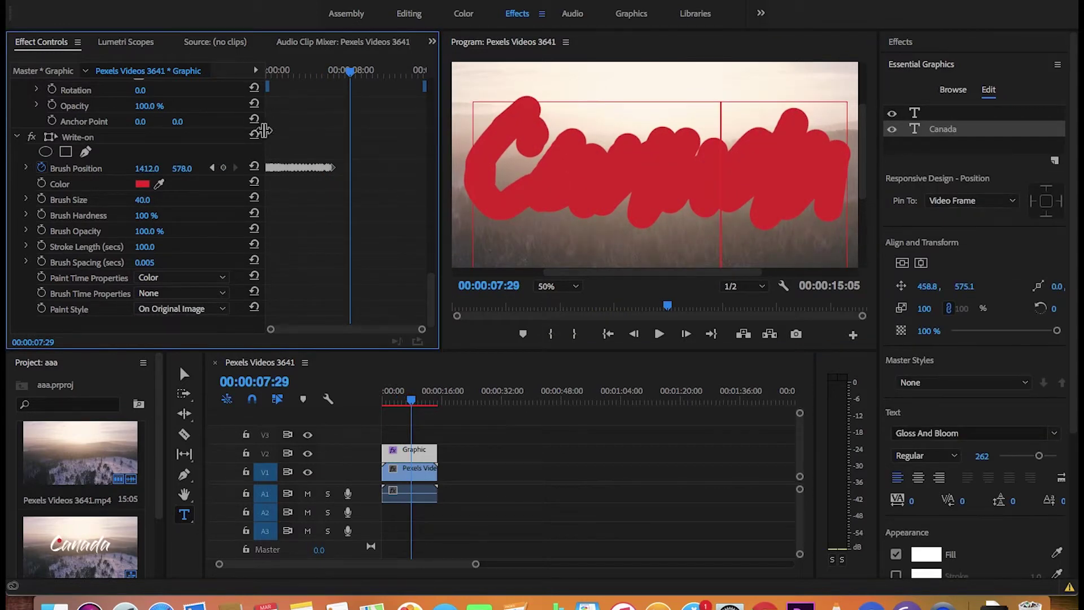
# Fit the whole frame in the program preview and set the Write-on paint style to Reveal Original Image.
pyautogui.click(102, 135)
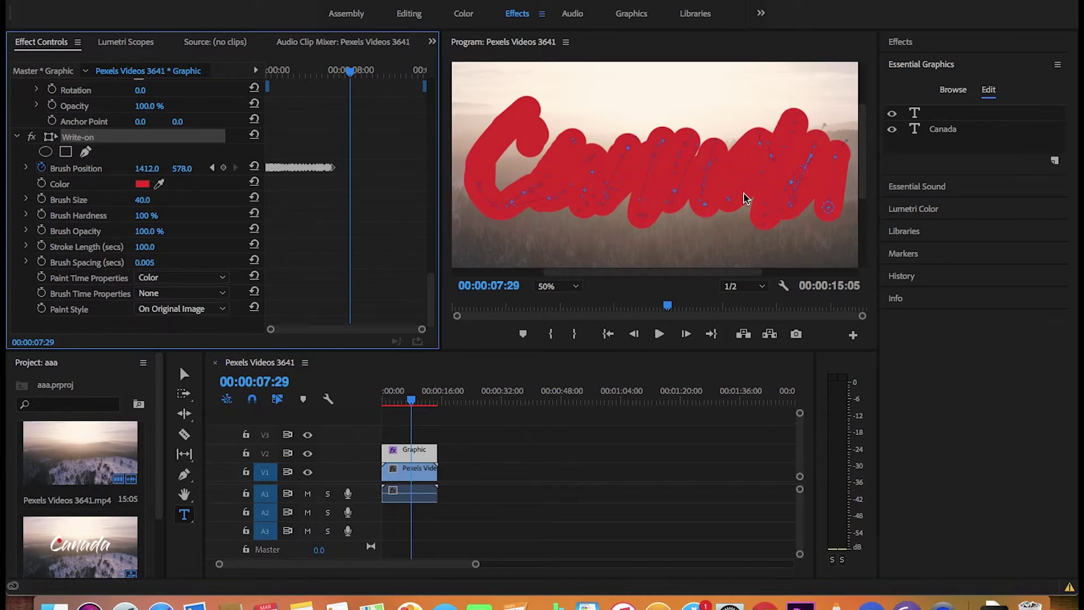
pyautogui.click(575, 287)
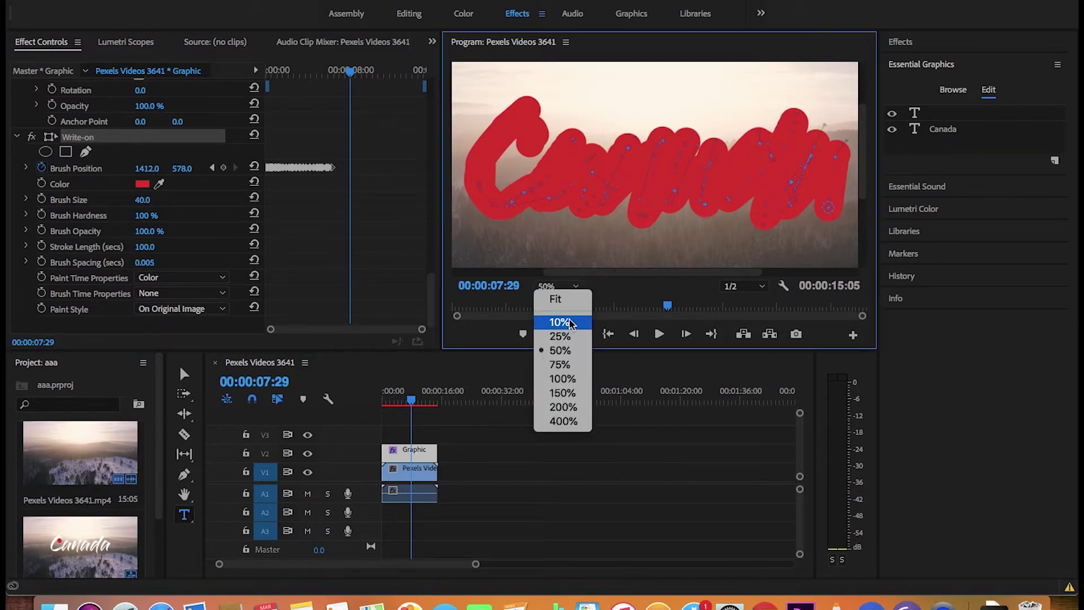
pyautogui.click(556, 300)
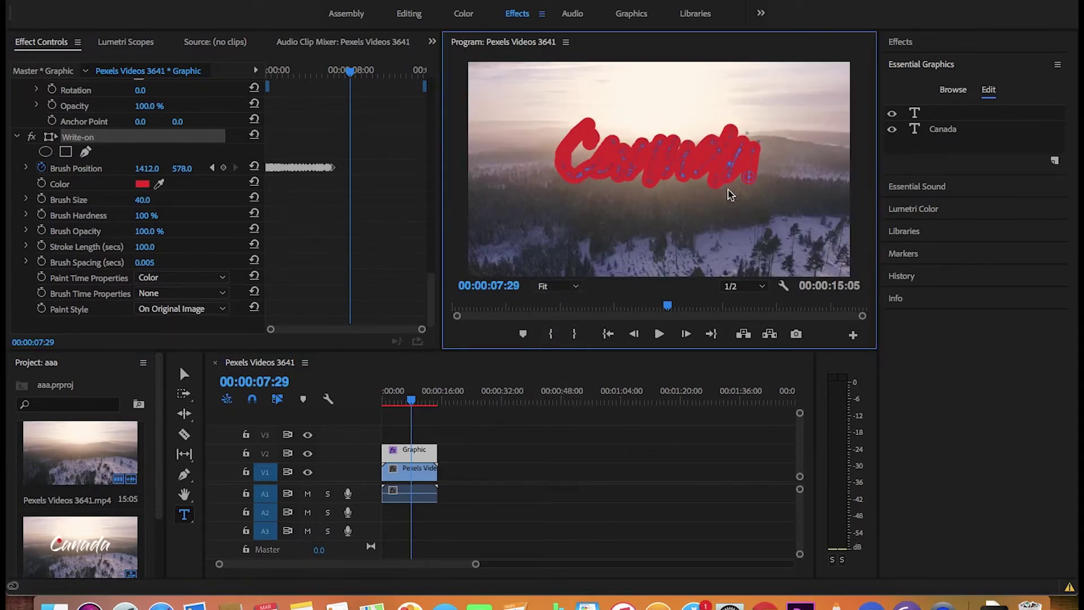
pyautogui.hotkey('shift', '5')
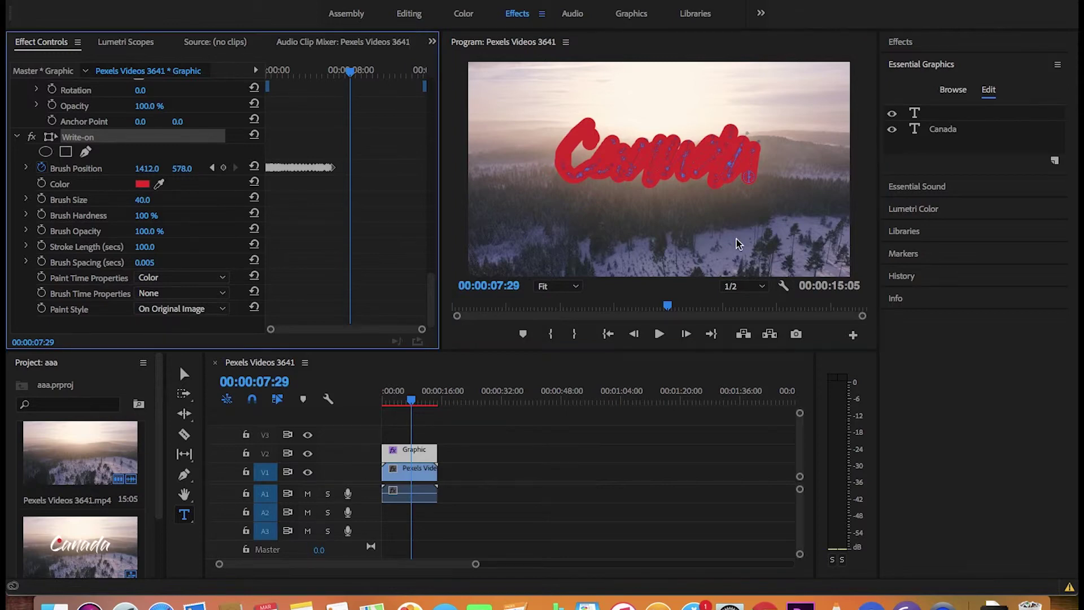
pyautogui.click(210, 312)
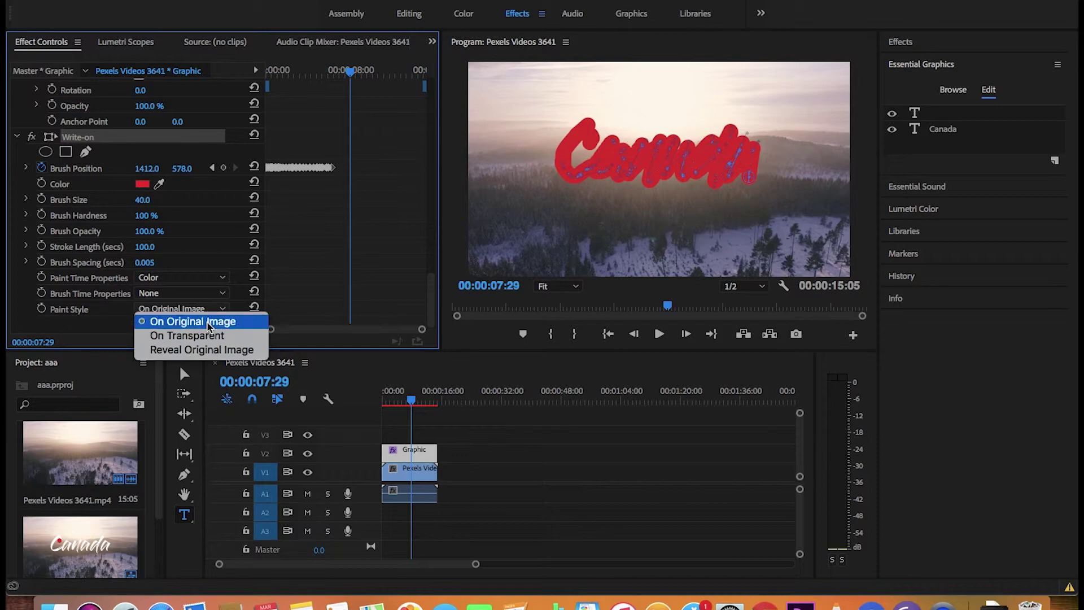
pyautogui.click(210, 350)
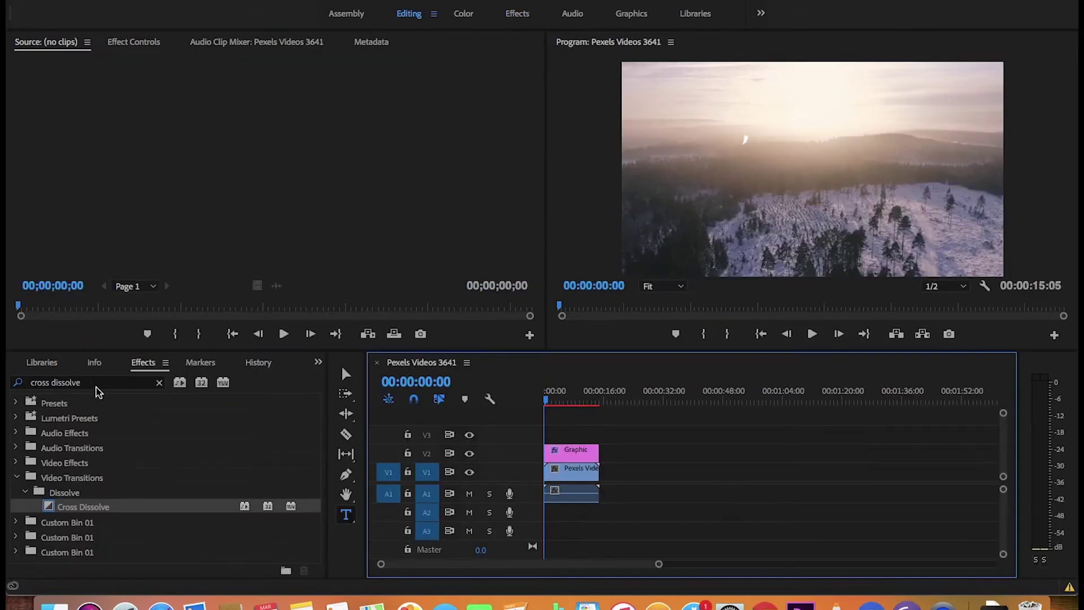
# Clear the effects search and play the sequence from the start to check the handwriting reveal.
pyautogui.click(159, 382)
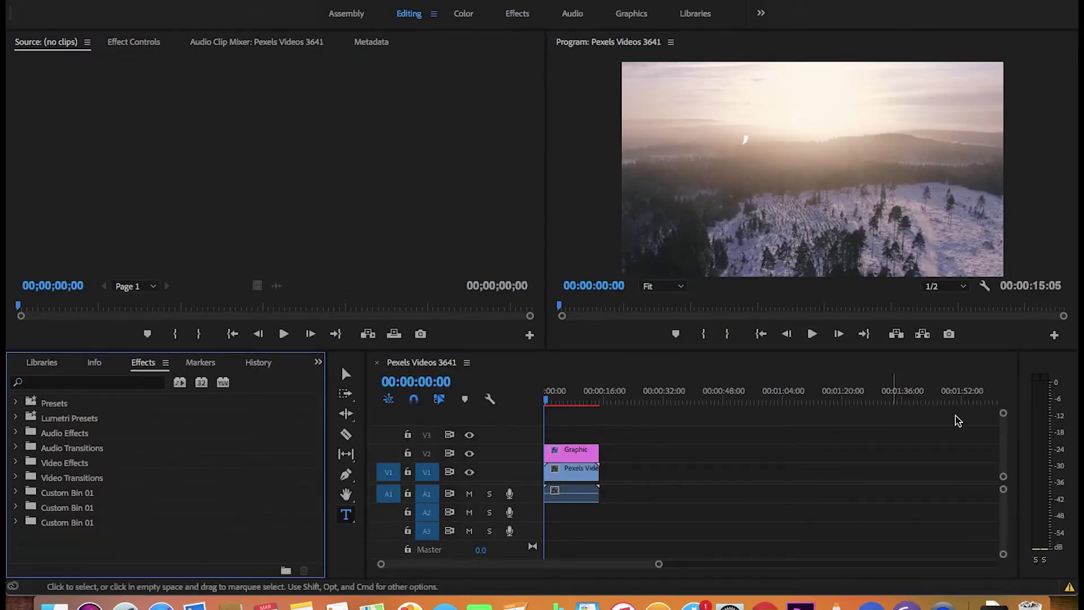
pyautogui.click(810, 336)
pyautogui.click(811, 336)
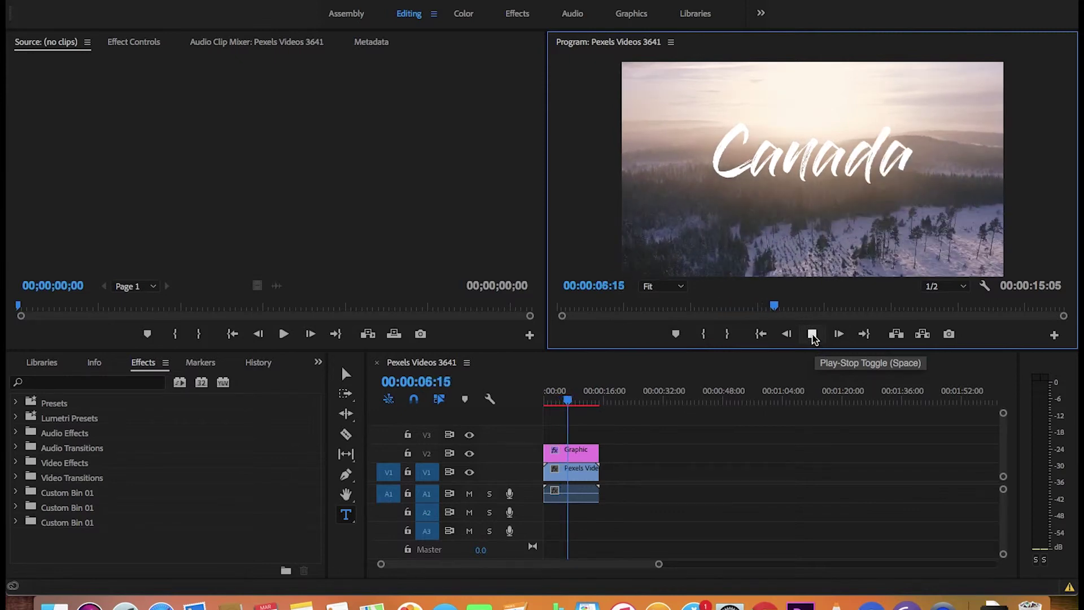
pyautogui.click(811, 336)
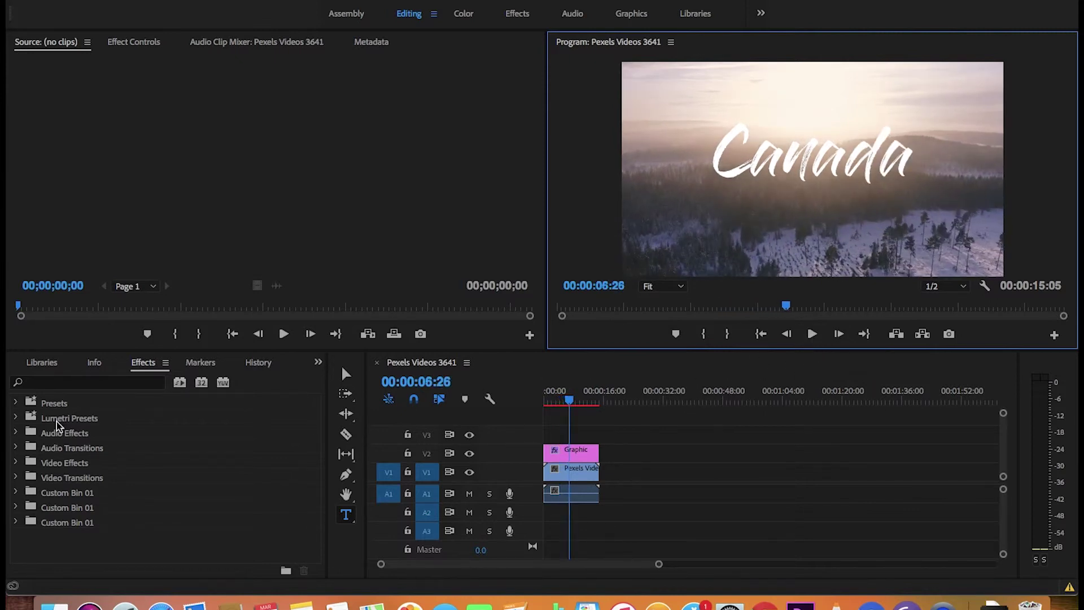
# Find the Cross Dissolve video transition and apply it to the start of the title graphic on V2.
pyautogui.click(77, 387)
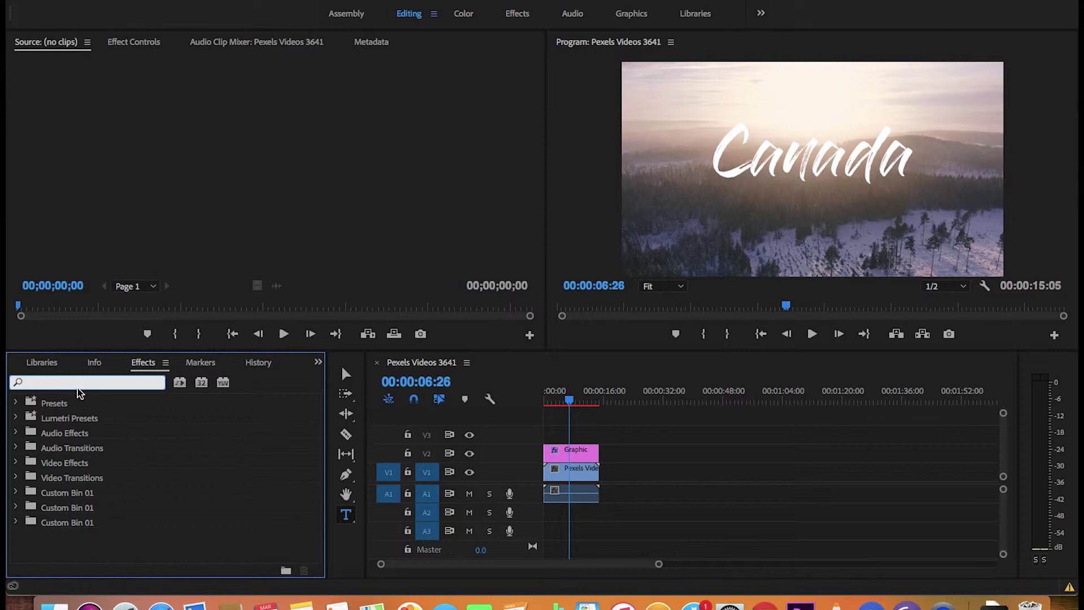
pyautogui.write('cross')
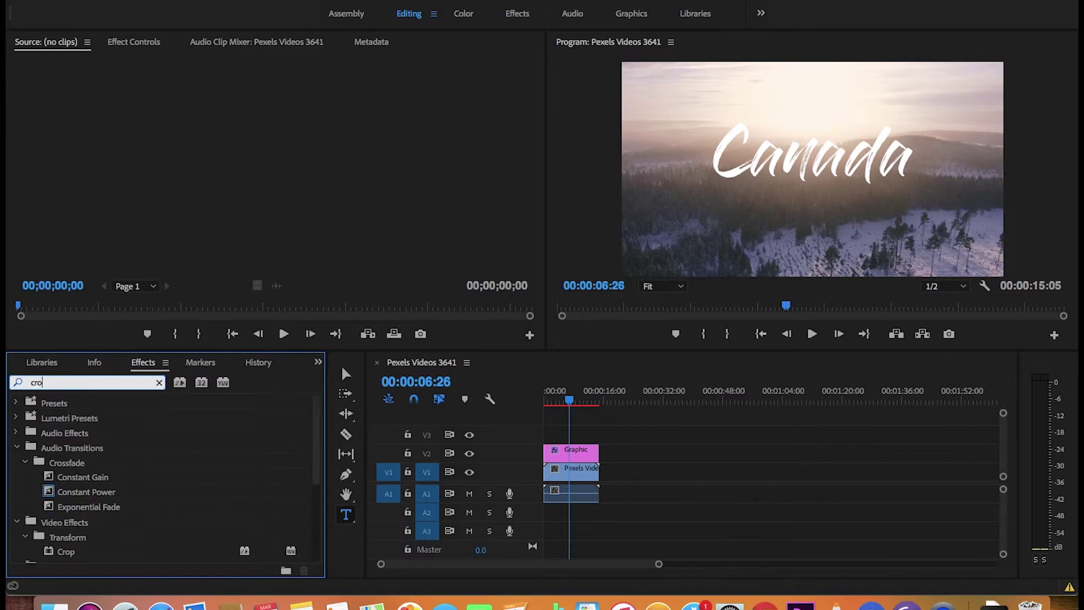
pyautogui.write(' dissolve')
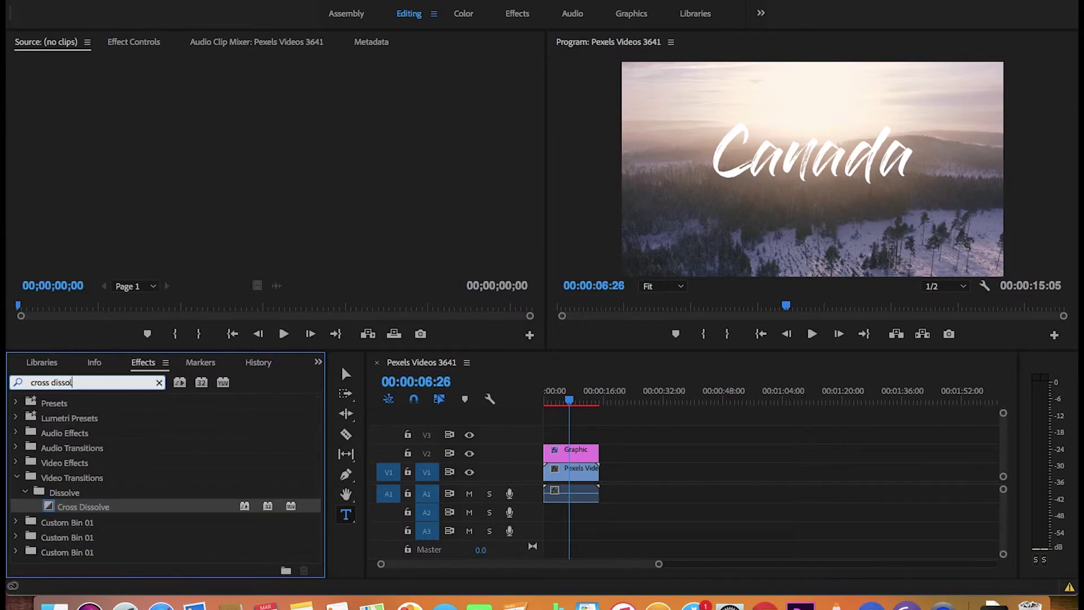
pyautogui.moveTo(104, 509); pyautogui.dragTo(546, 451)
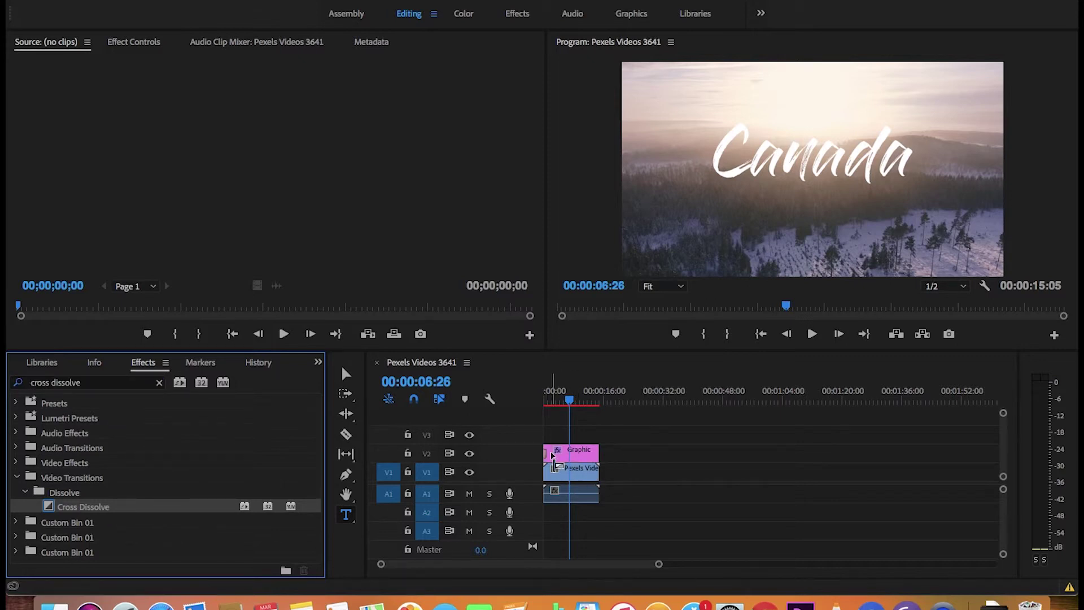
# Change the duration of the Cross Dissolve at the start of the title graphic.
pyautogui.doubleClick(545, 452)
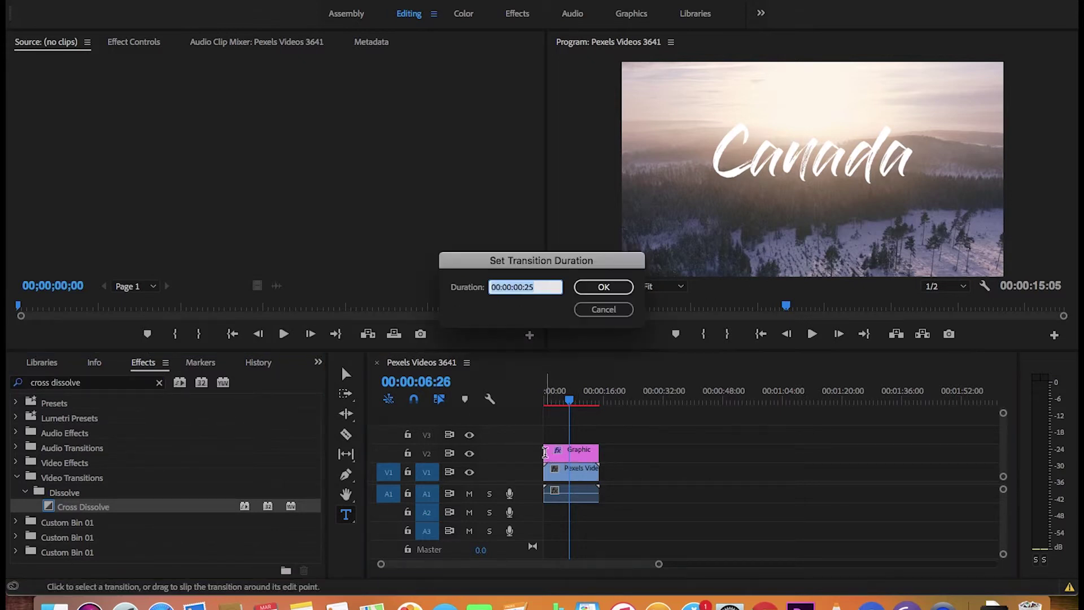
pyautogui.click(540, 289)
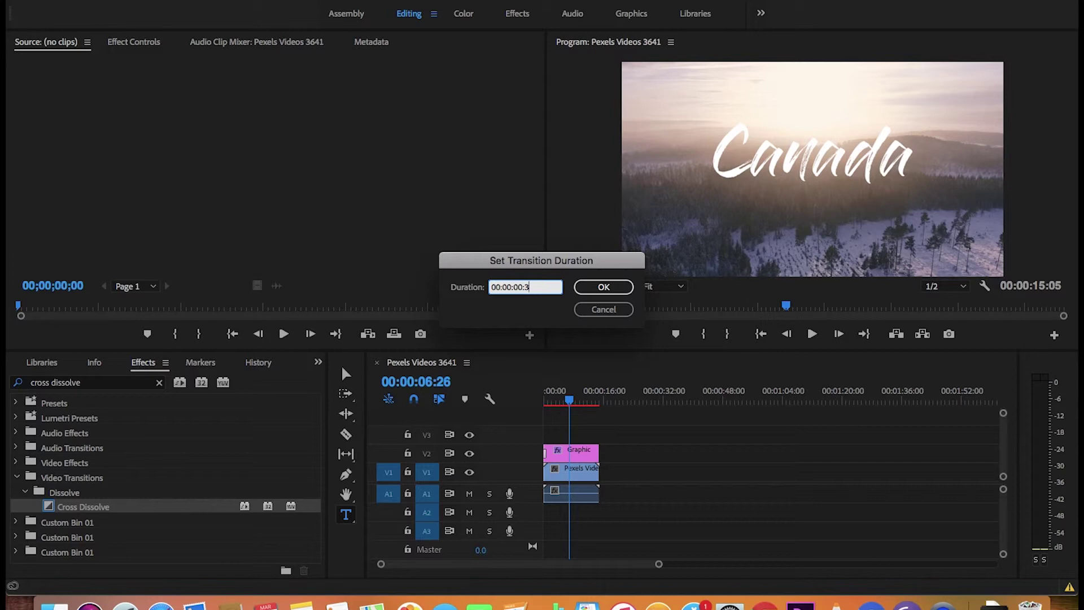
pyautogui.click(618, 287)
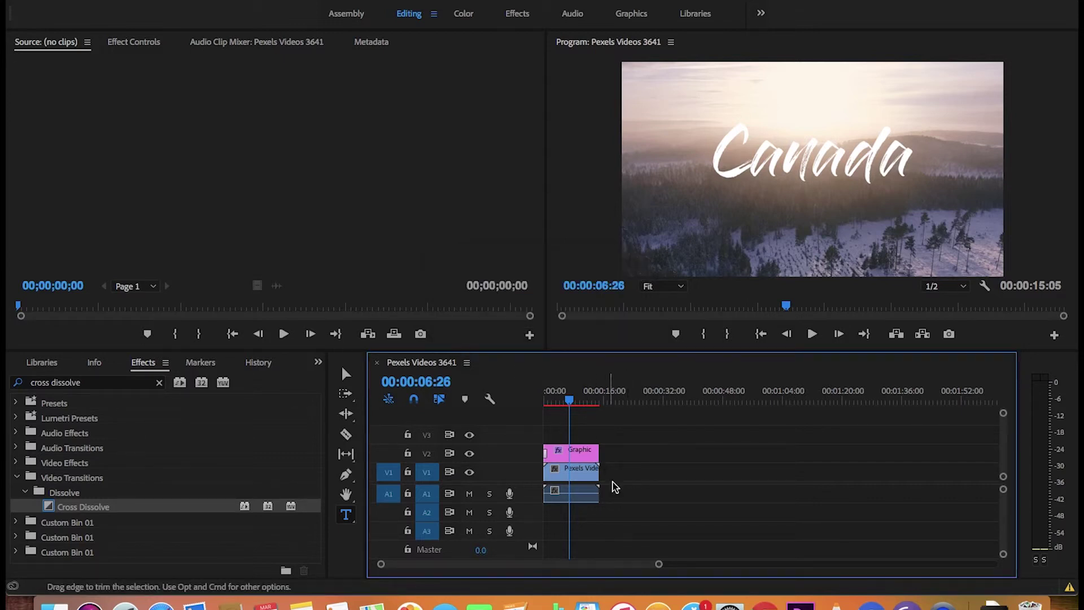
# Nest the title graphic on V2 into its own sequence, keeping the suggested name.
pyautogui.rightClick(592, 455)
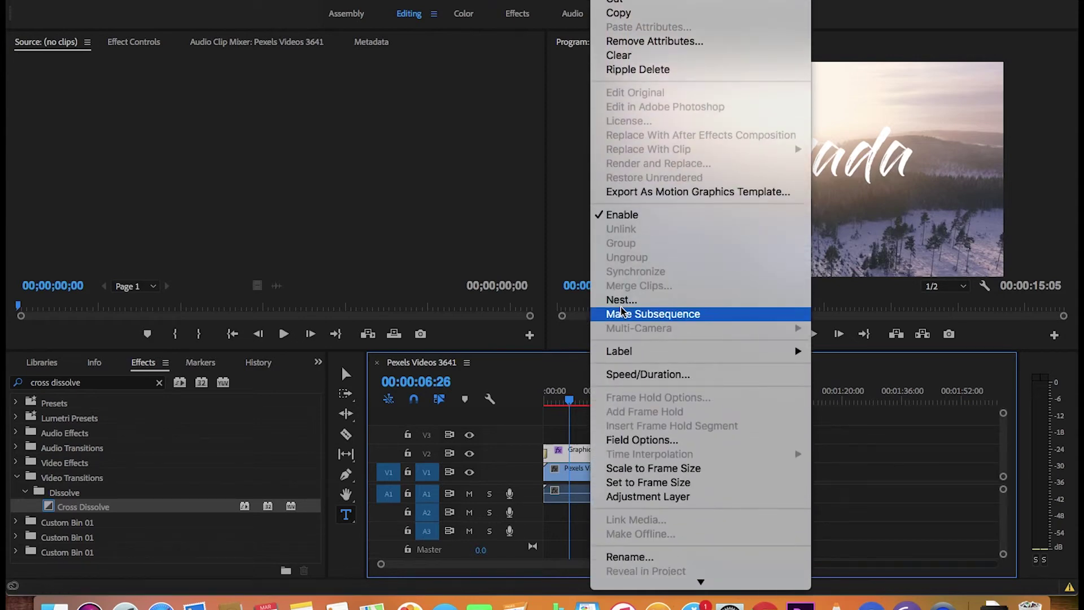
pyautogui.click(631, 298)
pyautogui.click(581, 314)
# Set the speed of the nested title sequence on V2 to 200%.
pyautogui.rightClick(590, 458)
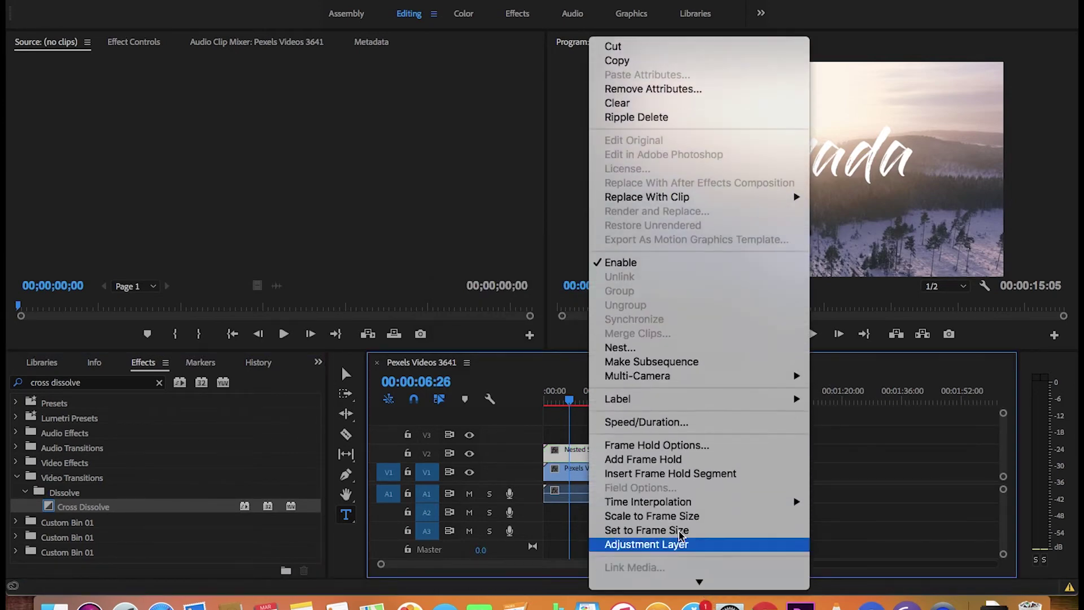
pyautogui.click(645, 423)
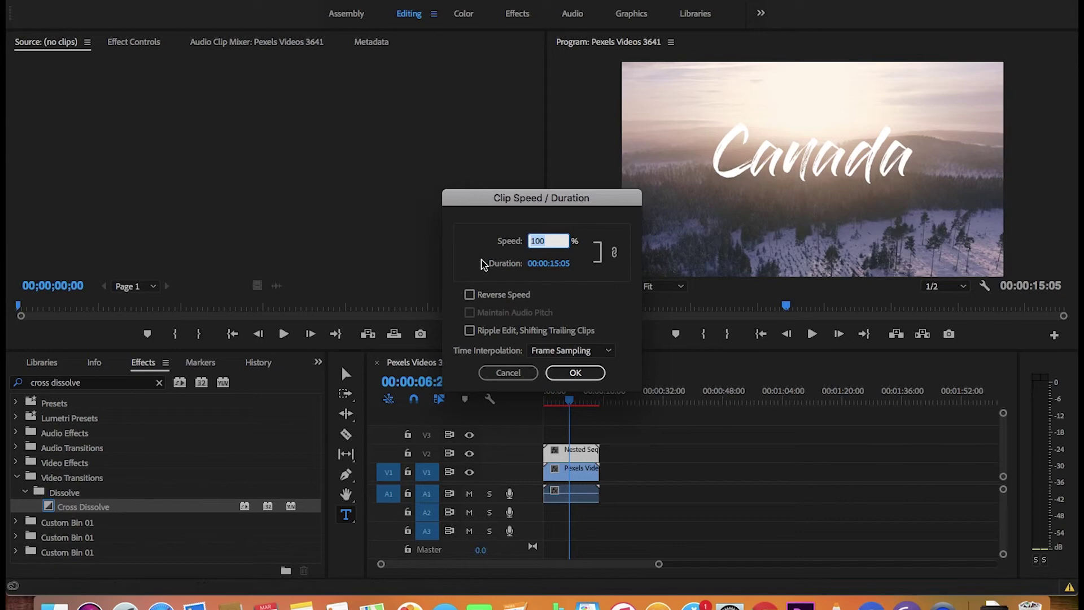
pyautogui.write('200')
pyautogui.click(574, 373)
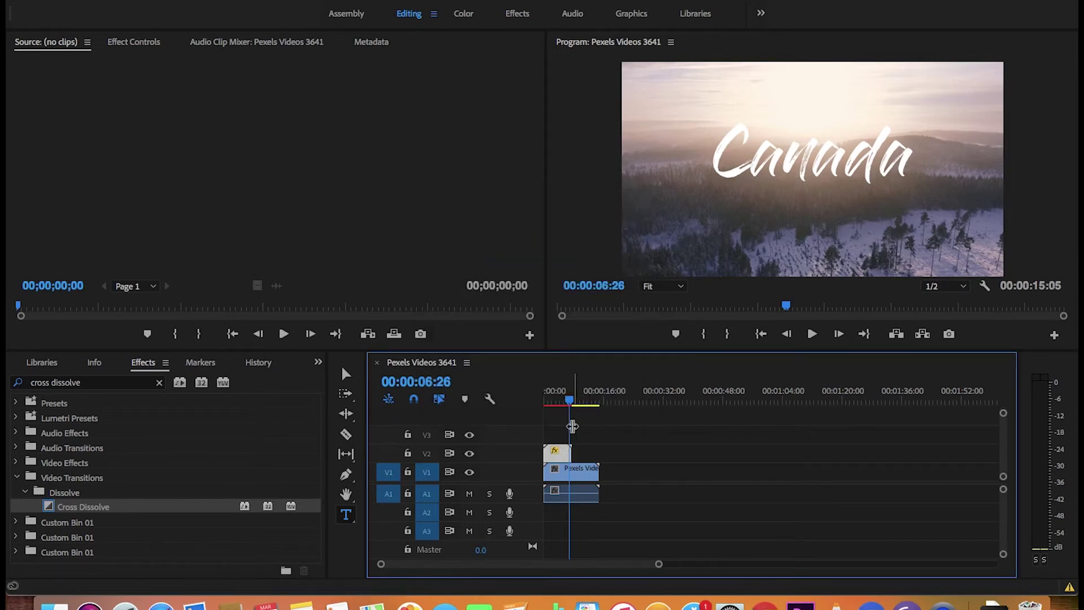
# Play the sped-up title animation from the start of the sequence, then return the playhead to 00:00:00:00.
pyautogui.moveTo(569, 400); pyautogui.dragTo(544, 400)
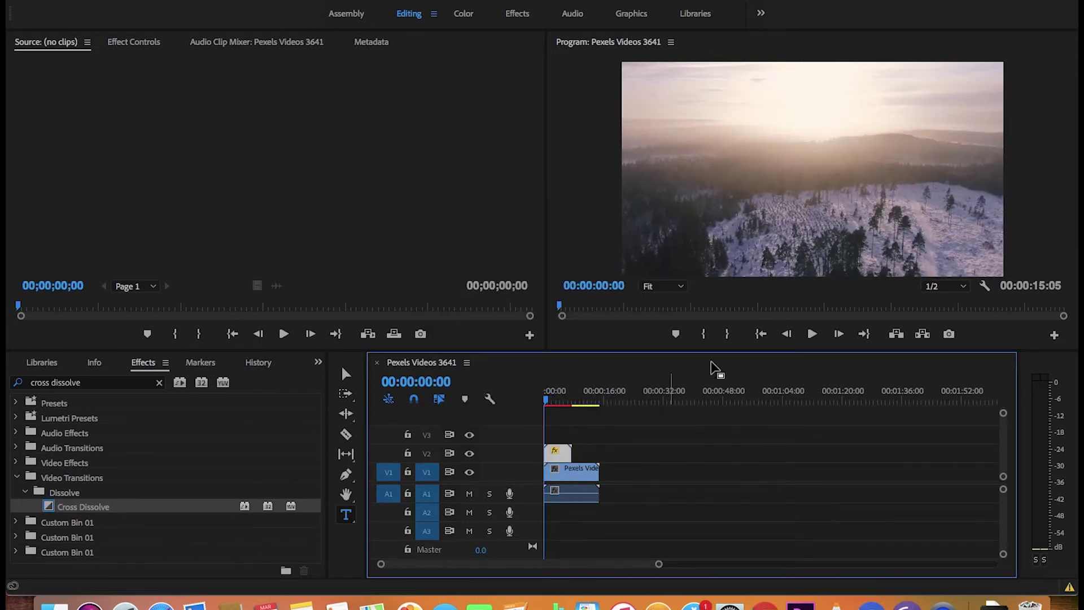
pyautogui.click(811, 333)
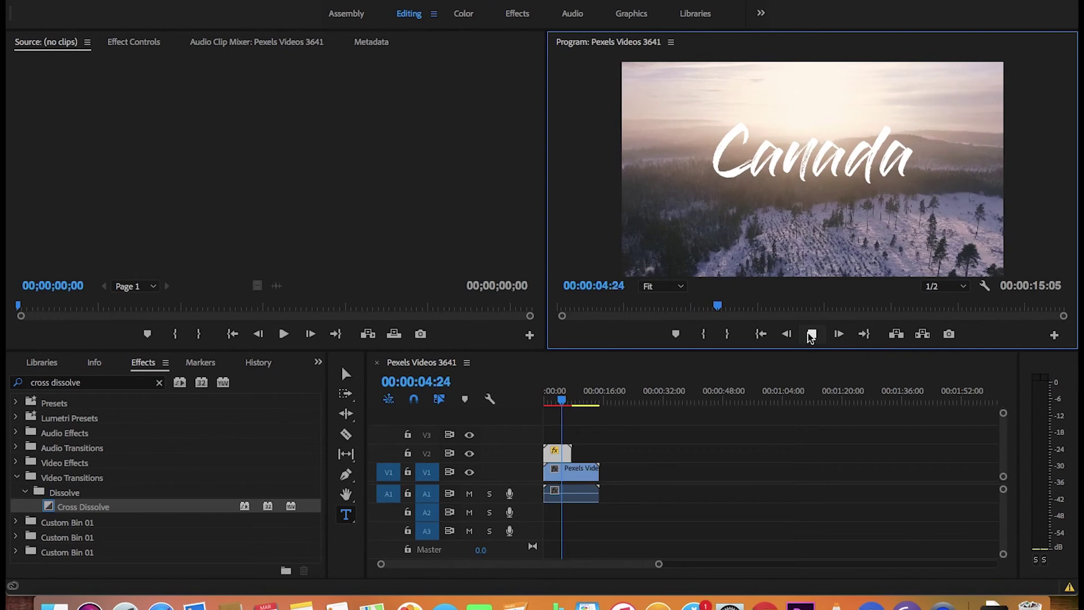
pyautogui.click(811, 335)
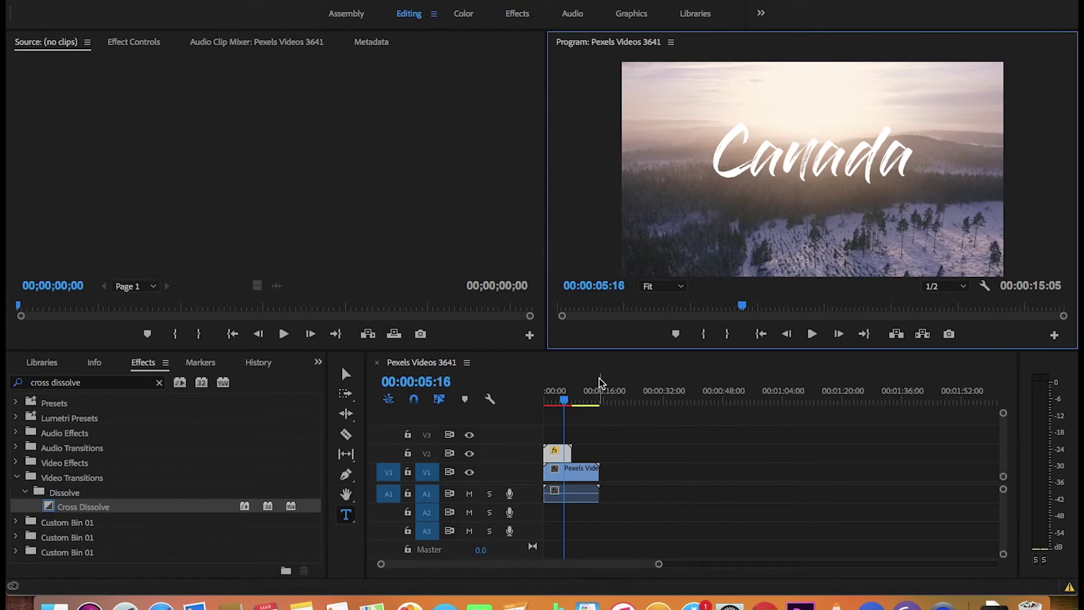
pyautogui.moveTo(564, 400); pyautogui.dragTo(546, 402)
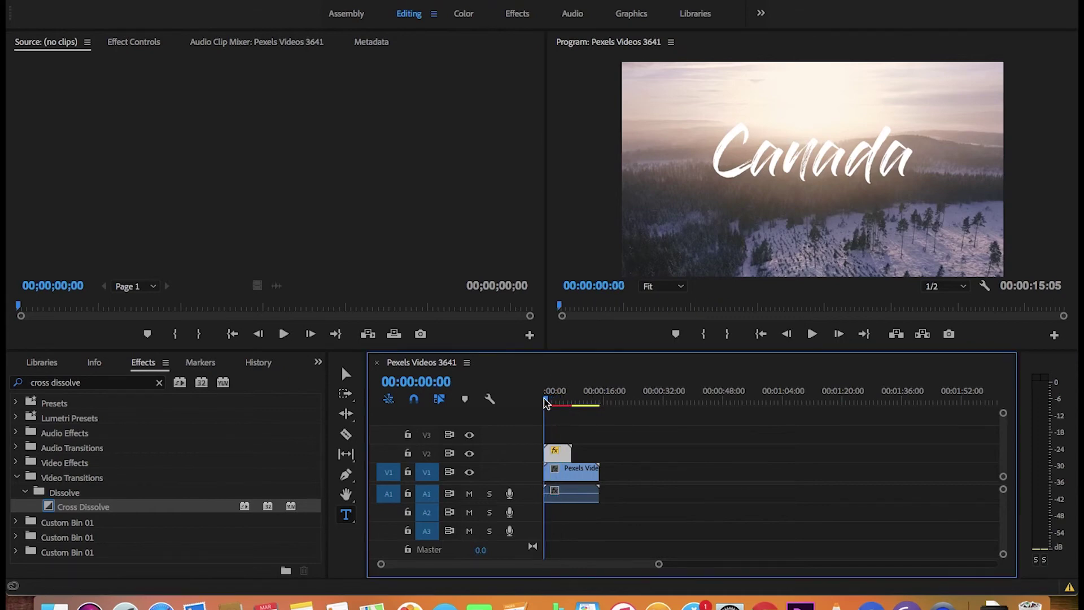